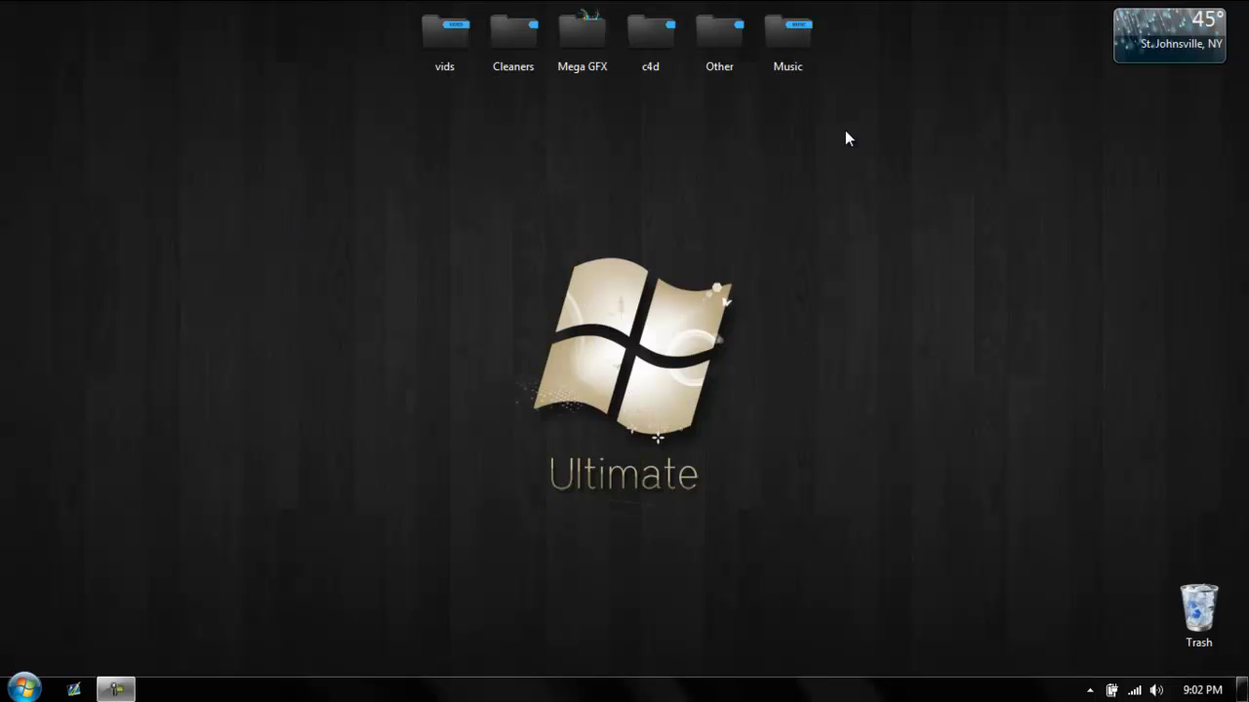
Step: Add a folder to the desktop from the right-click New menu, keeping the default name 'New folder'
left_click_drag(871, 109, 408, 47)
left_click(518, 195)
right_click(517, 194)
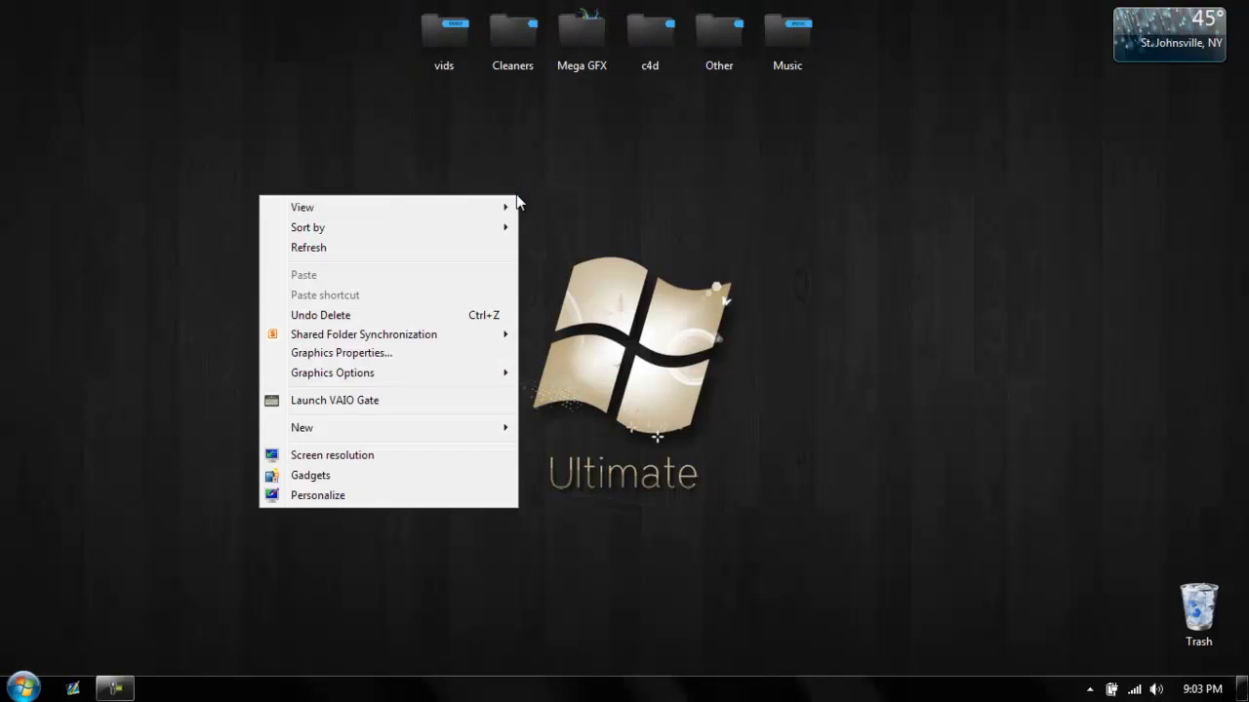
mouse_move(314, 427)
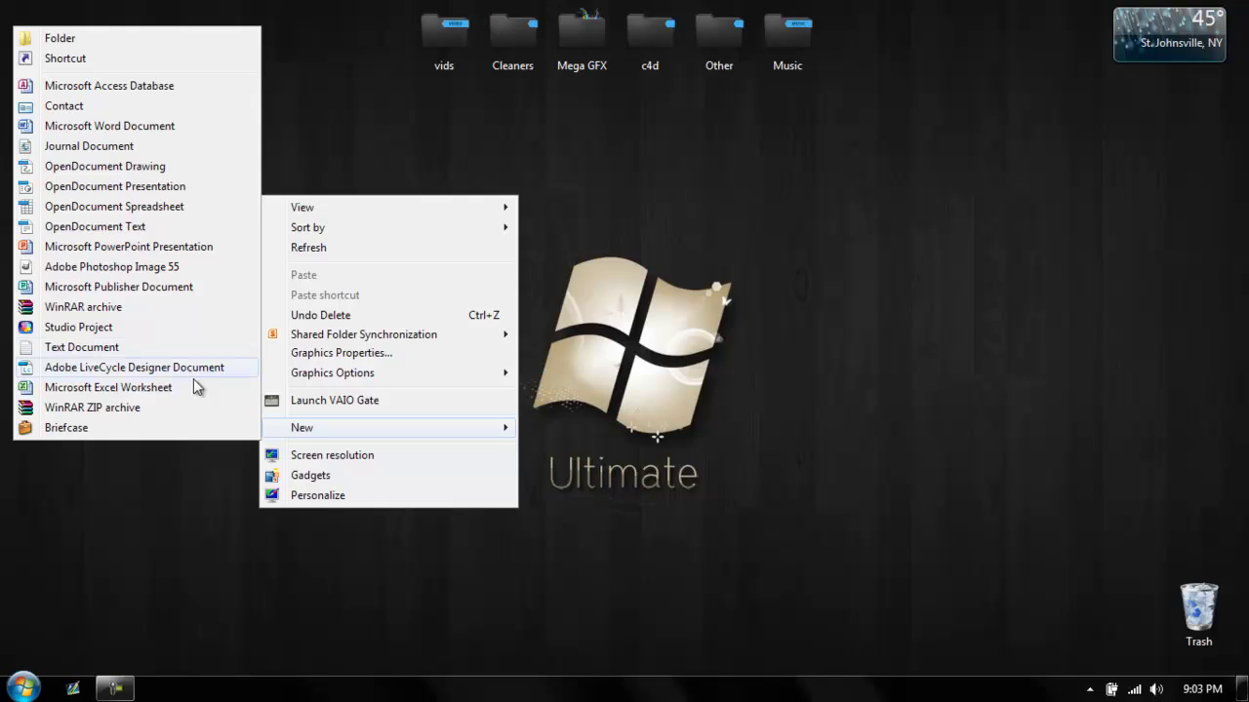
left_click(58, 38)
left_click(508, 241)
left_click(642, 172)
left_click_drag(880, 107, 368, 9)
left_click(749, 124)
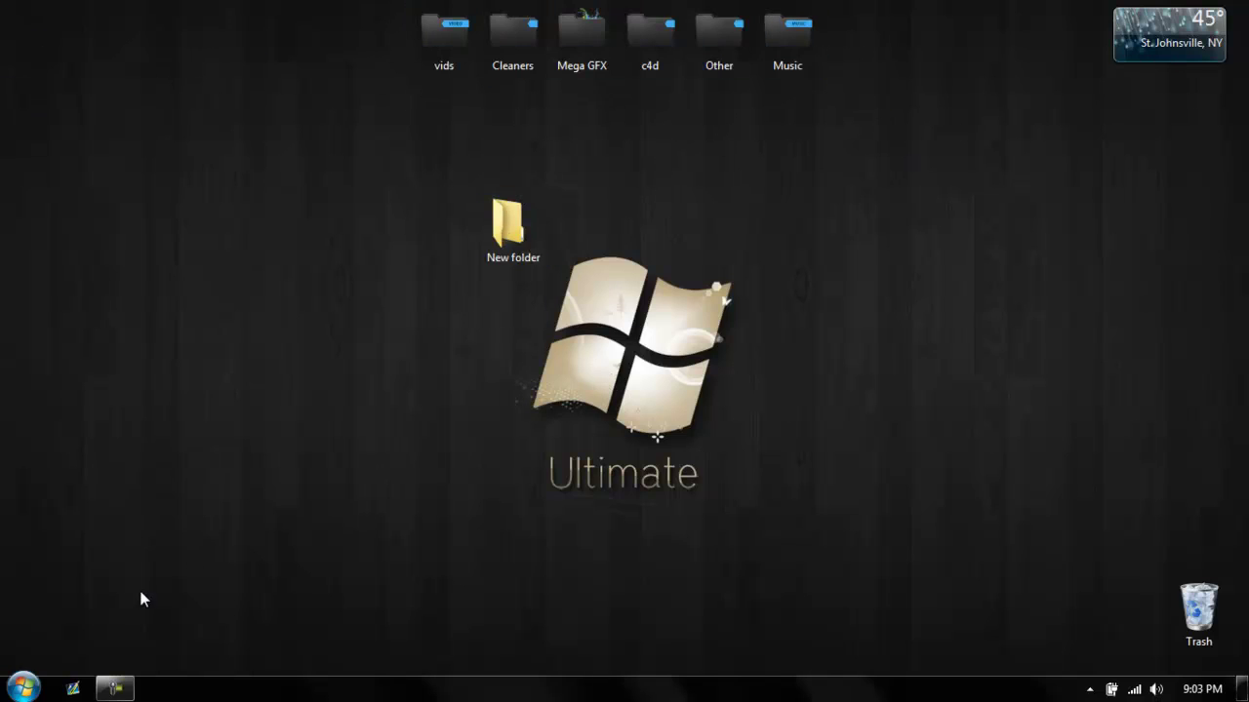
Step: Launch Firefox from Start and load the 'Folders Icons' bookmark on IconArchive
left_click(25, 687)
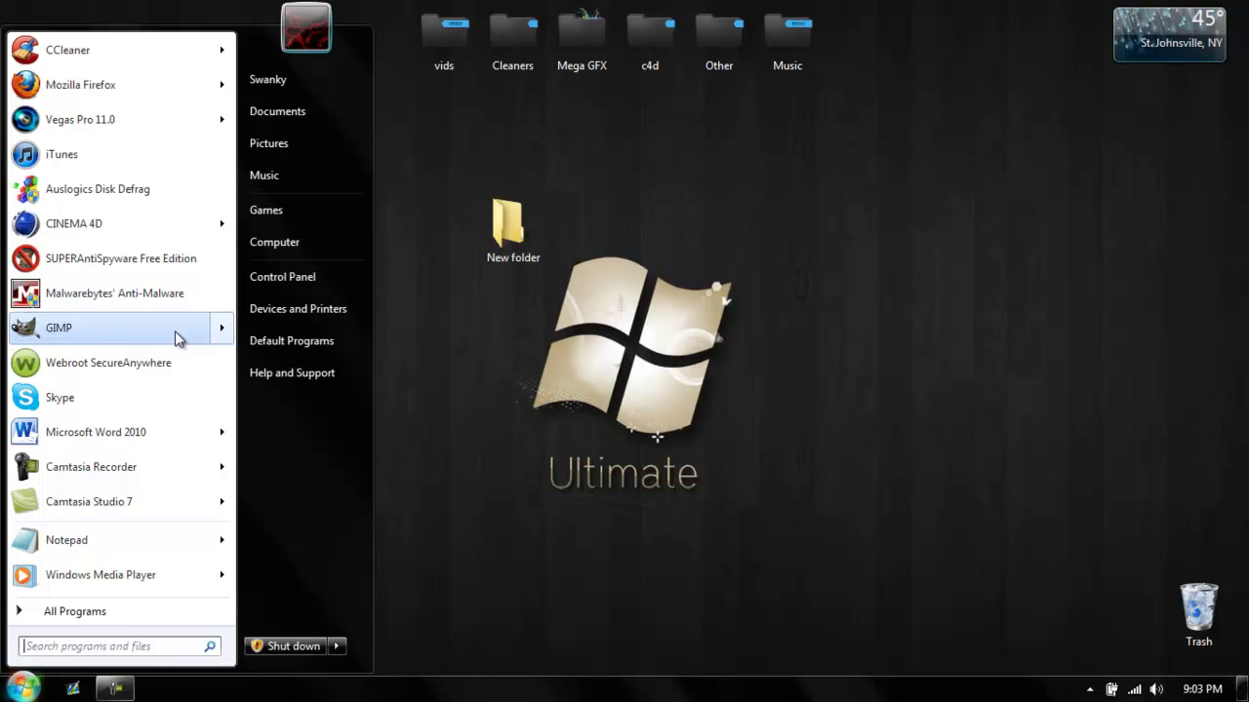
left_click(170, 96)
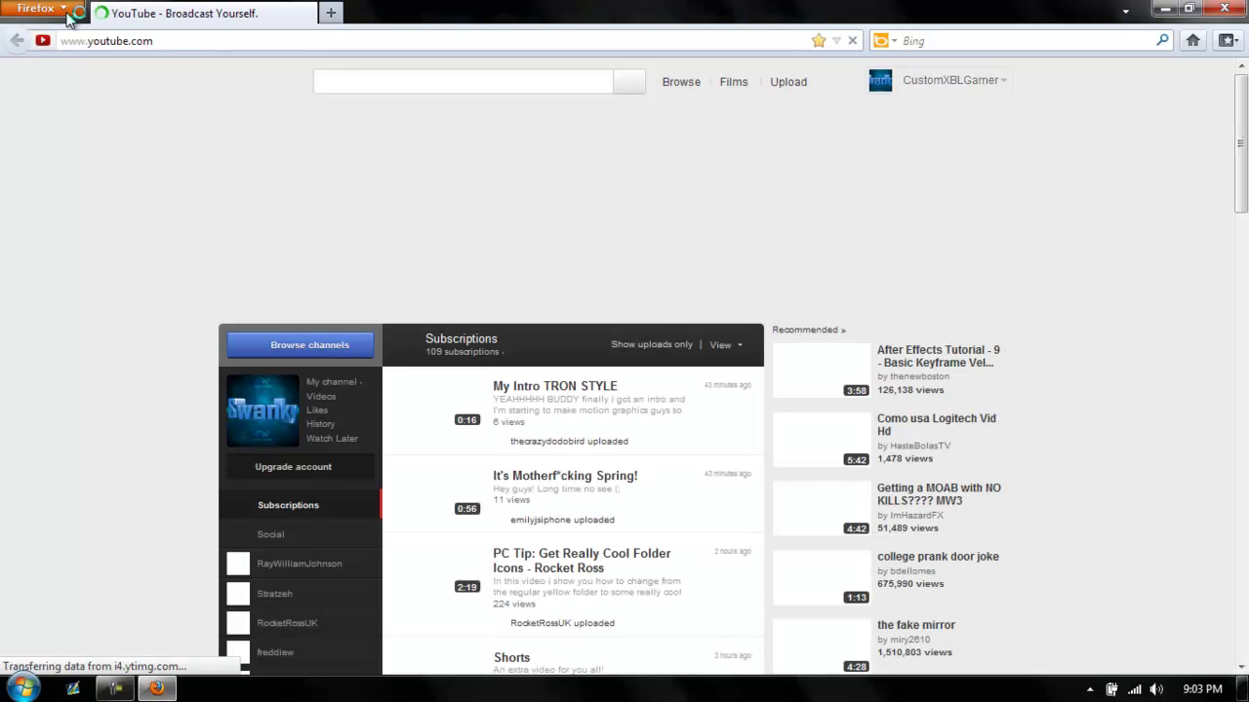
left_click(68, 18)
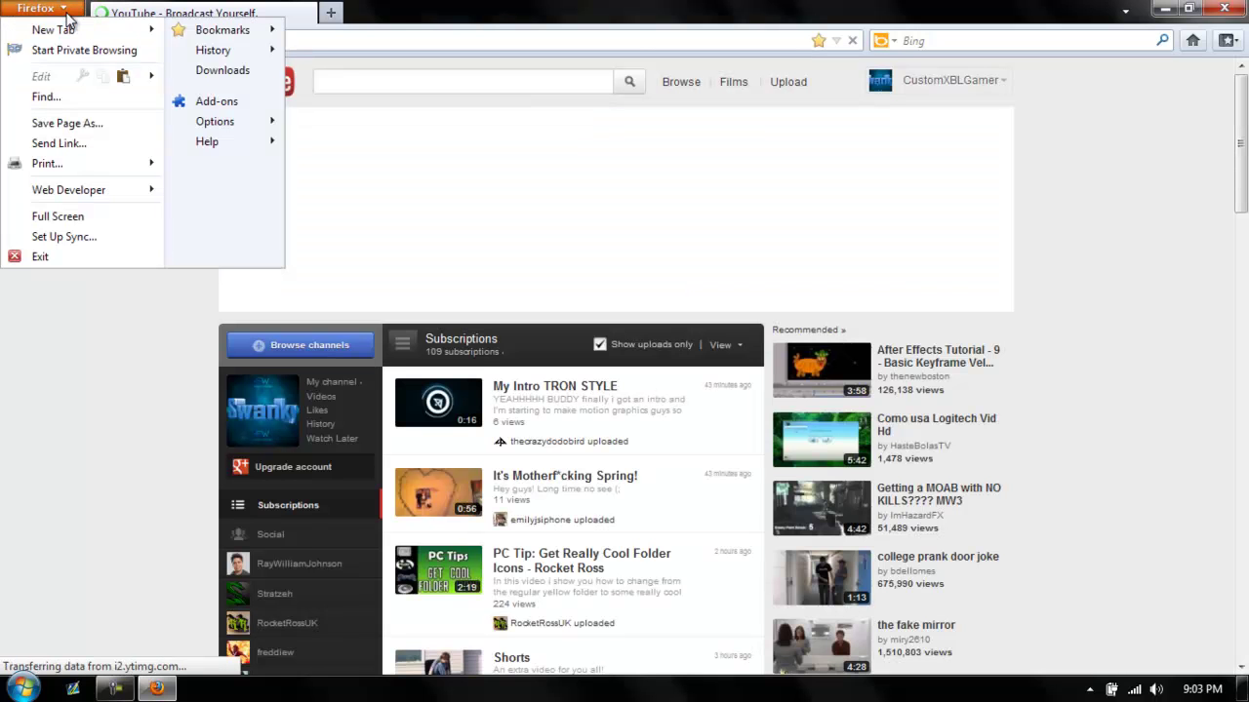
mouse_move(273, 35)
scroll(312, 512, "down", 5)
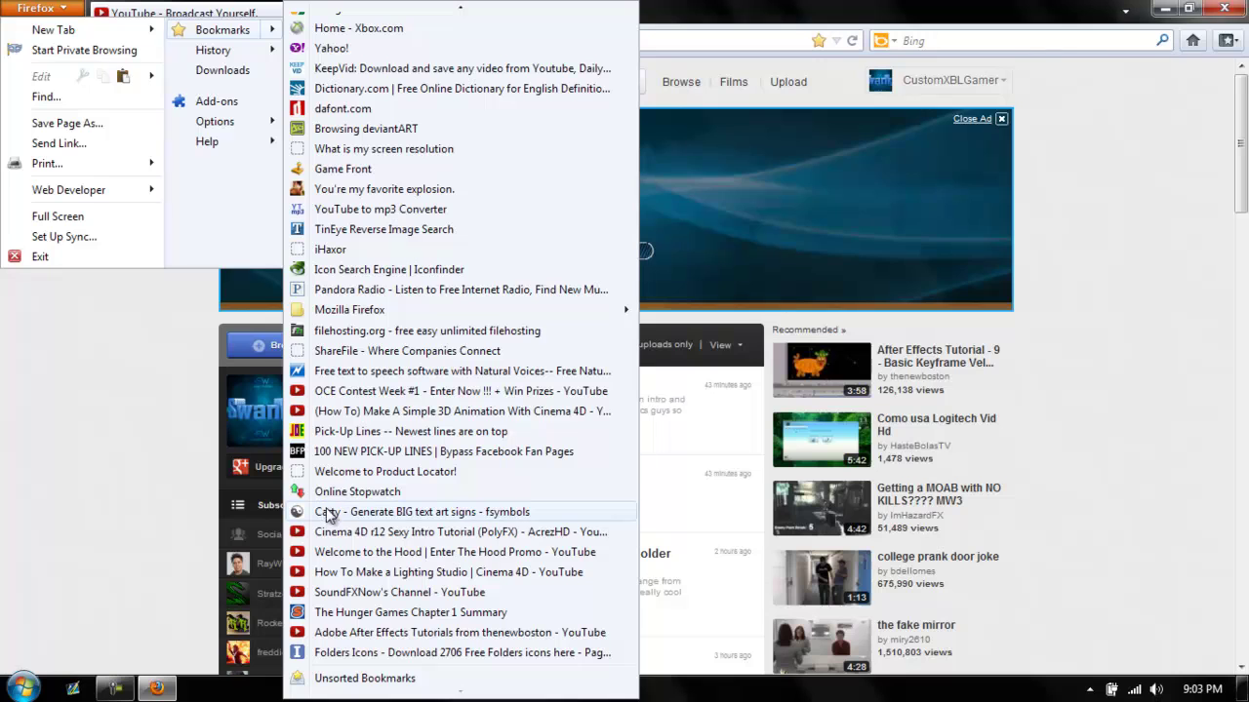
left_click(359, 653)
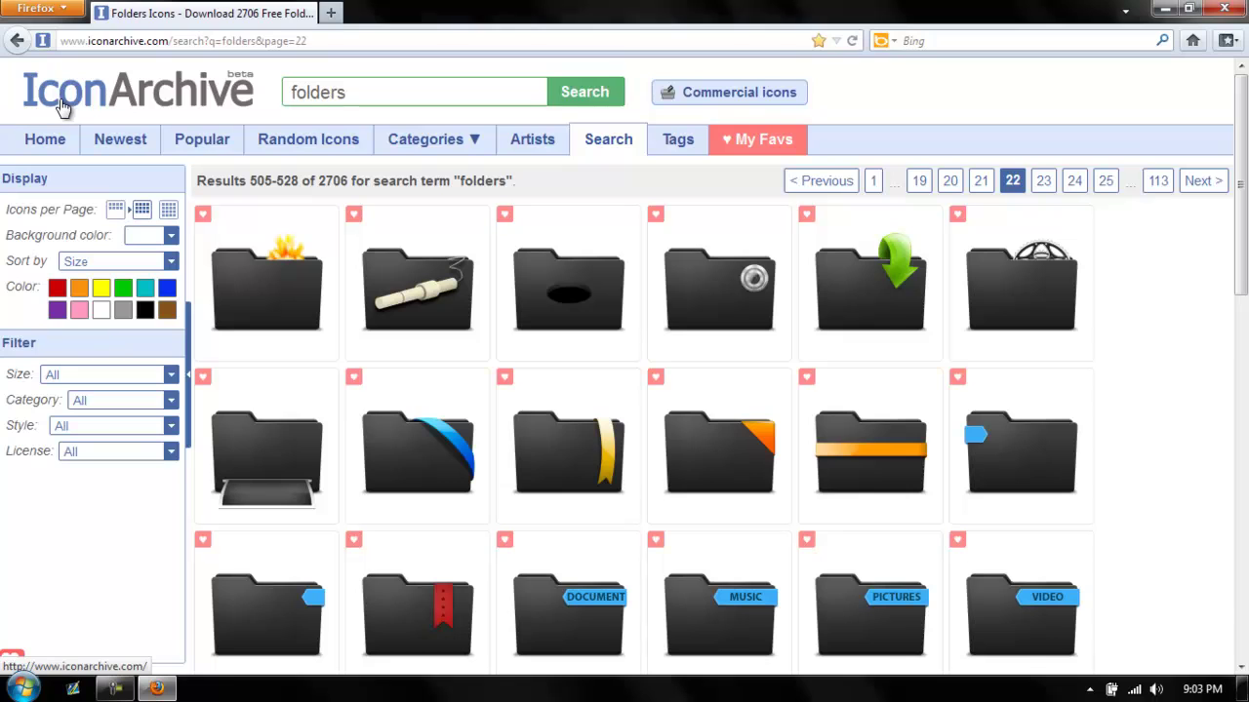
left_click(61, 105)
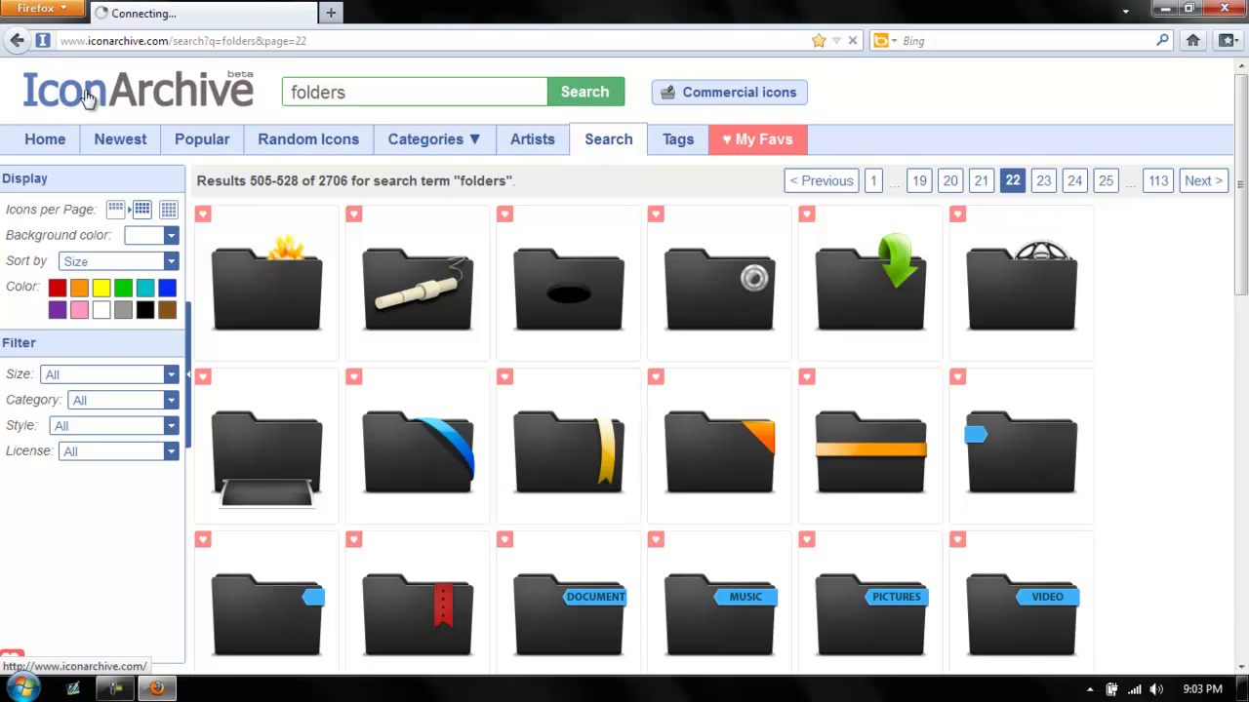
Step: Go to IconArchive's Funny Icons category and open the Vector Twitter set (54 icons)
scroll(487, 315, "down", 3)
scroll(488, 315, "down", 2)
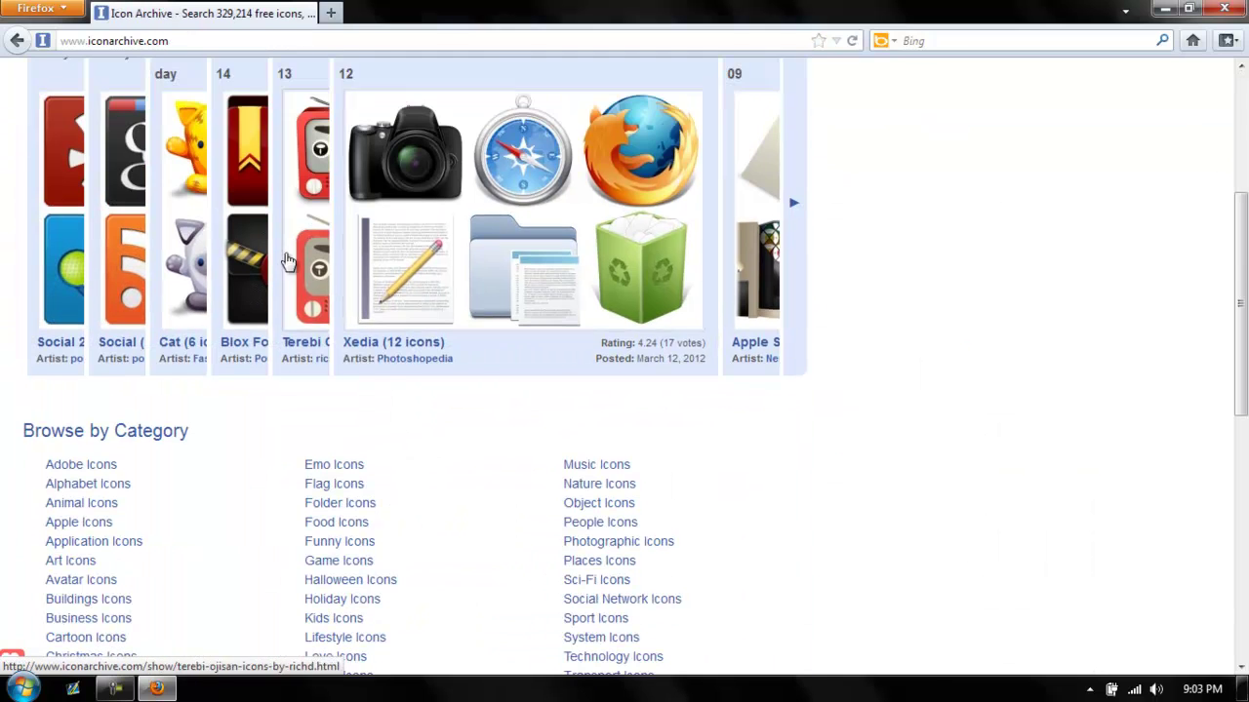
mouse_move(55, 202)
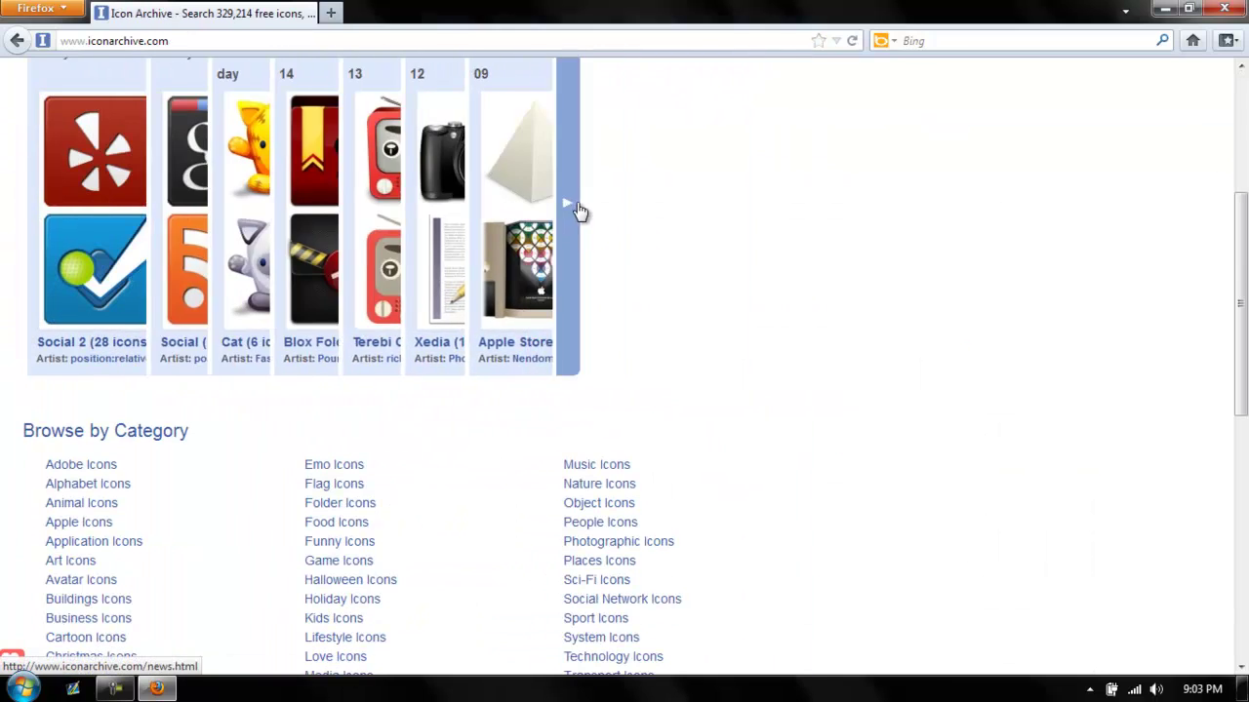
mouse_move(205, 203)
scroll(924, 203, "up", 5)
mouse_move(476, 146)
left_click(591, 283)
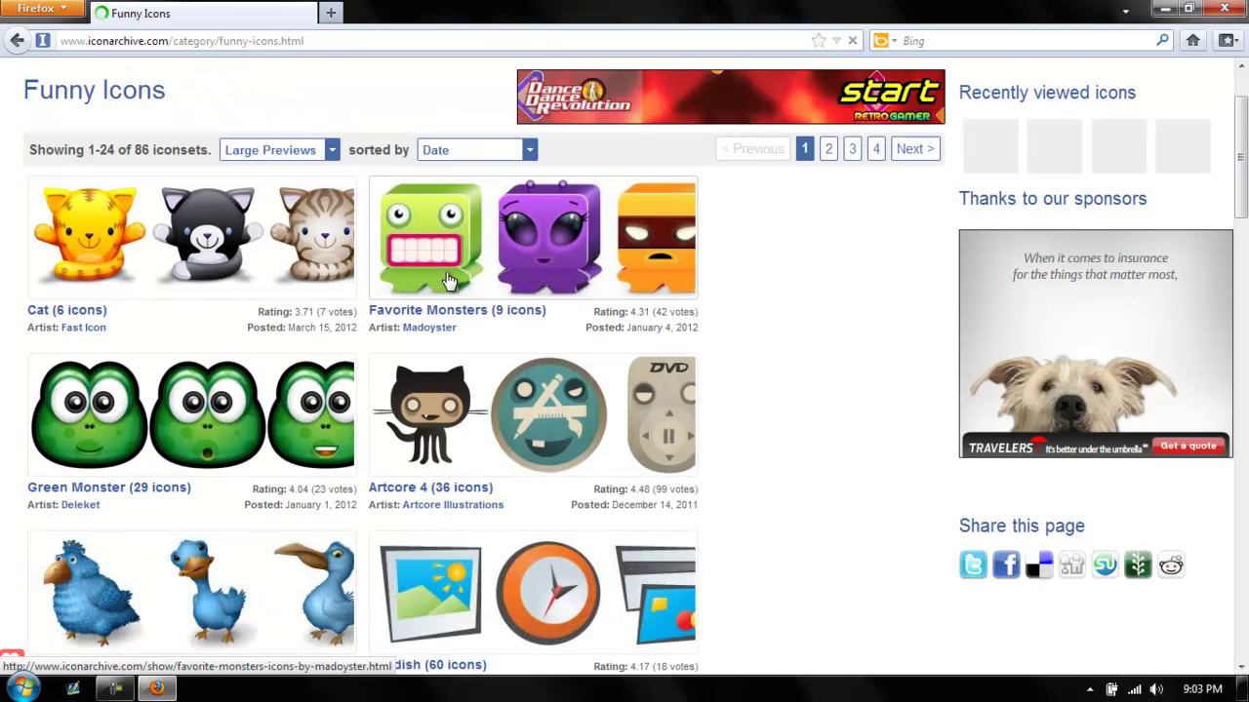
scroll(448, 280, "down", 3)
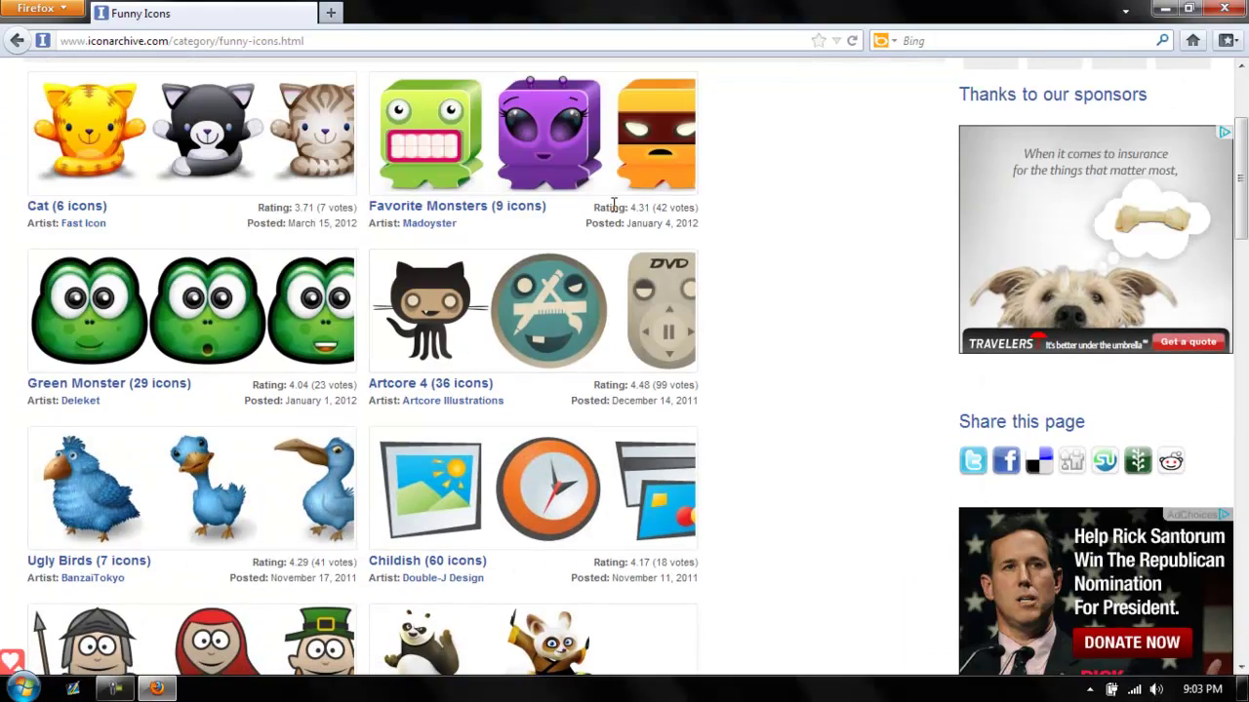
scroll(534, 211, "down", 9)
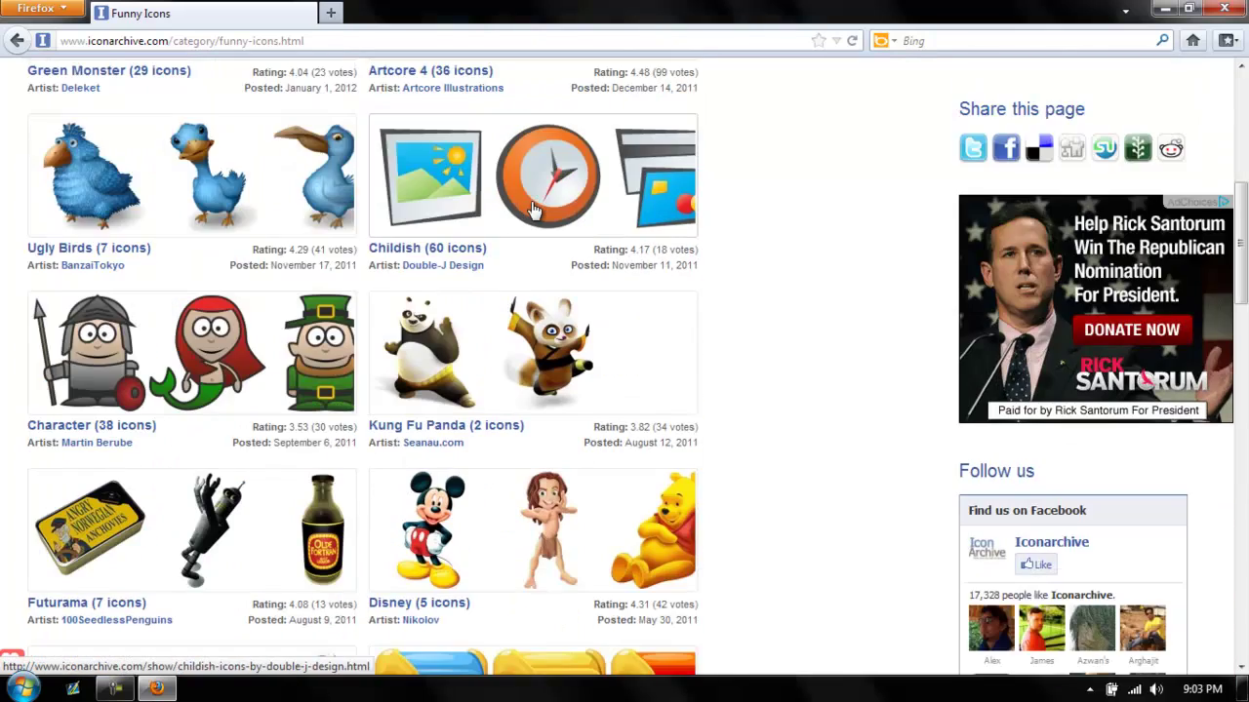
scroll(534, 211, "down", 3)
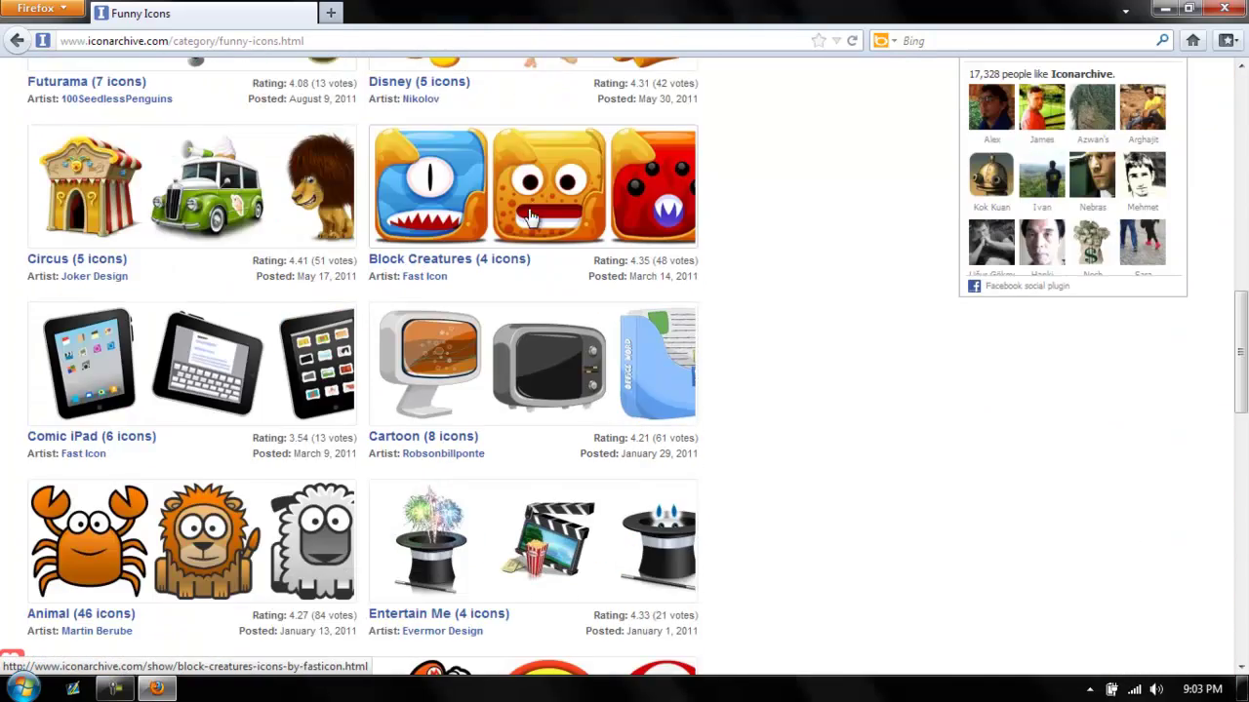
scroll(517, 242, "down", 13)
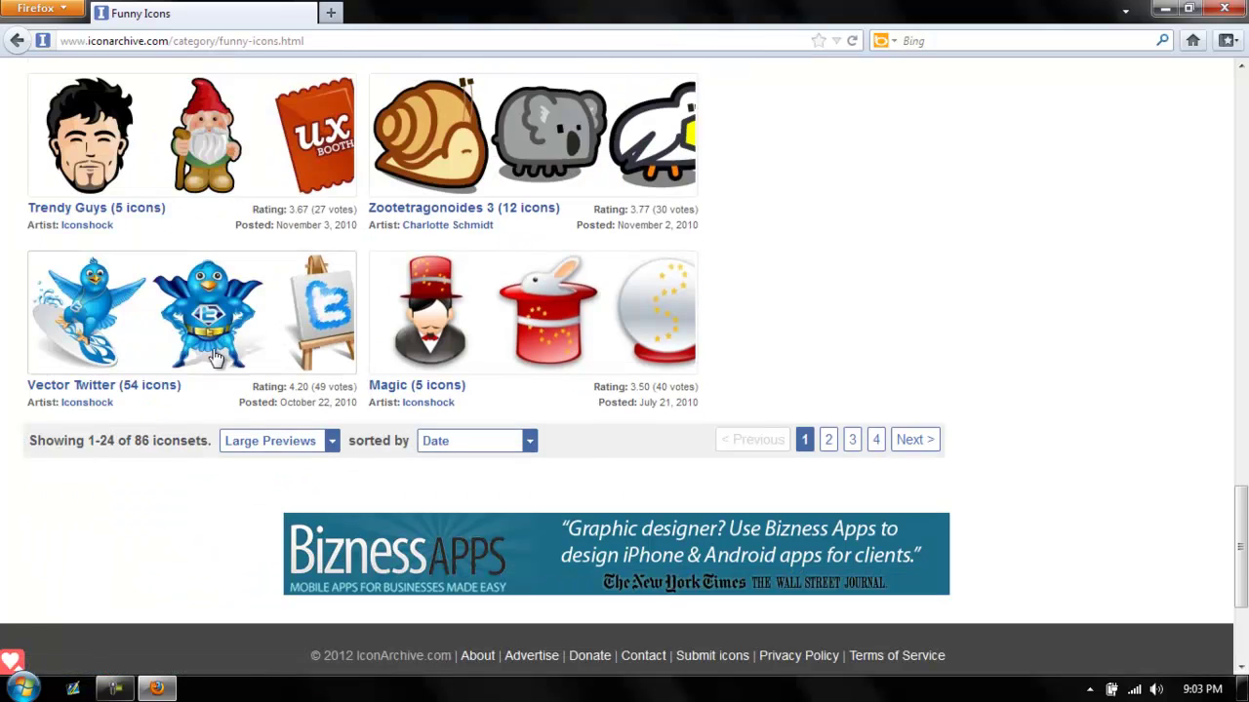
left_click(115, 387)
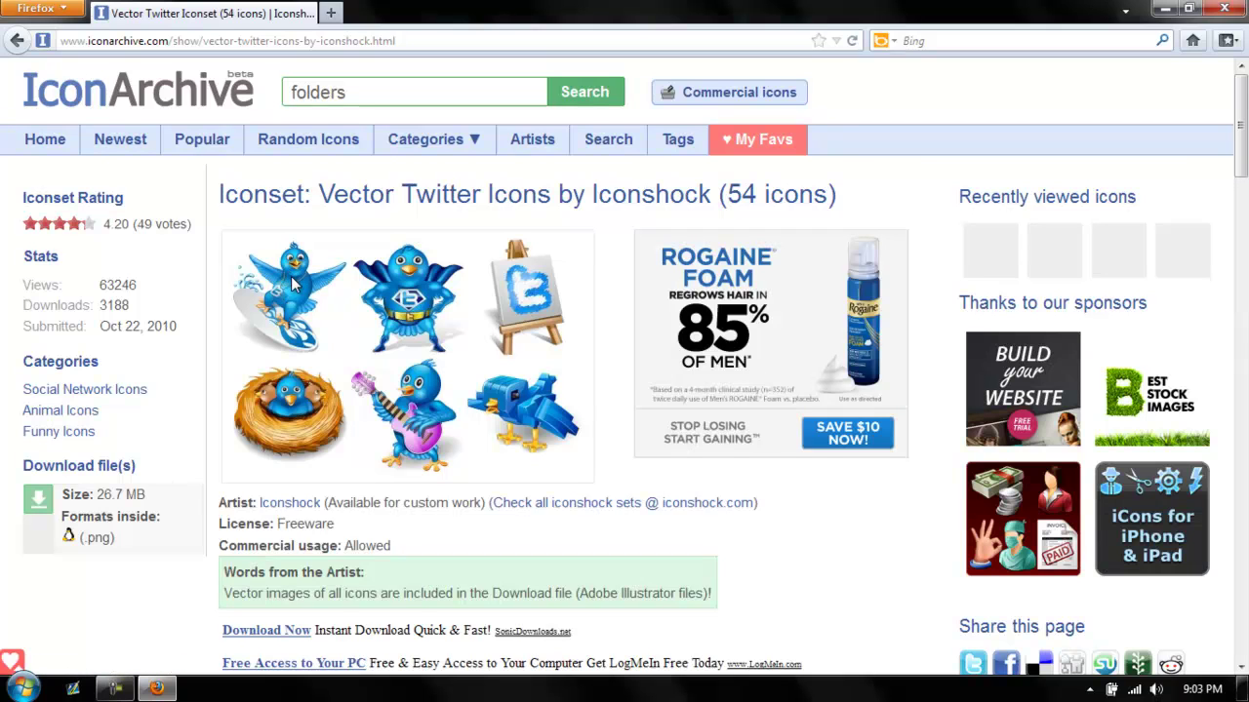
Step: Save the Twitter can icon as twitter-can.ico, select it in Downloads, and minimize Firefox
scroll(293, 326, "down", 7)
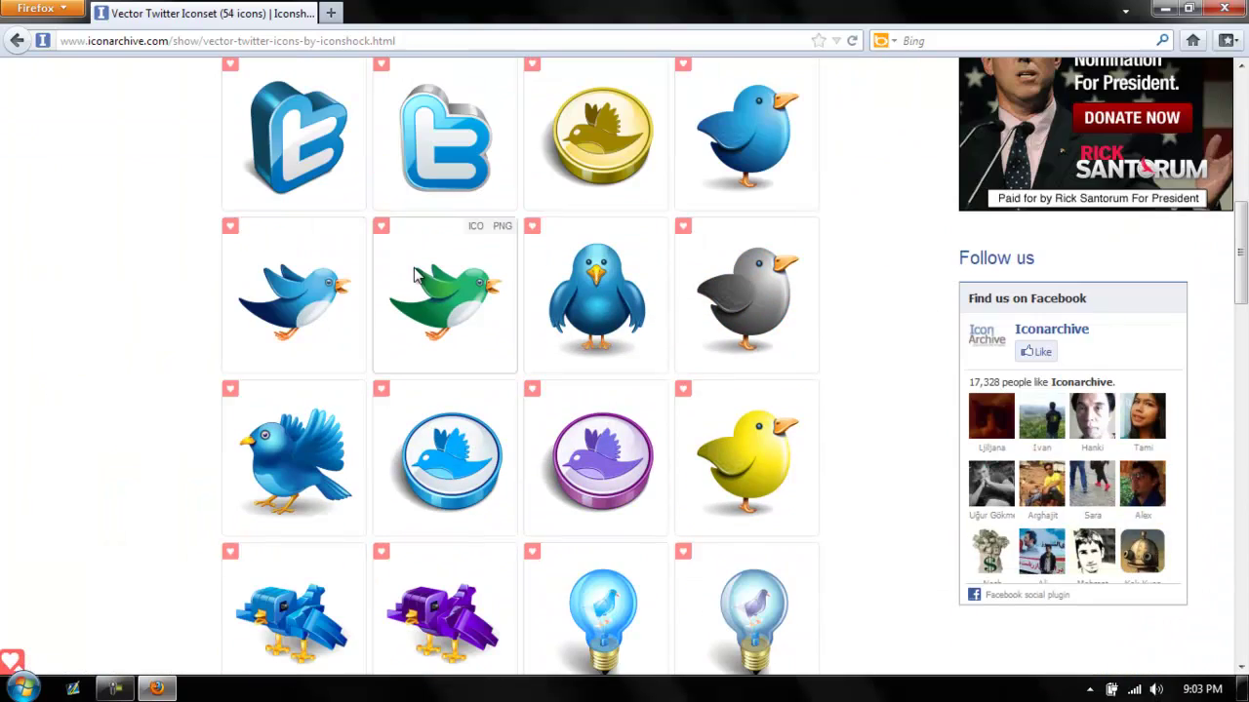
scroll(835, 244, "down", 2)
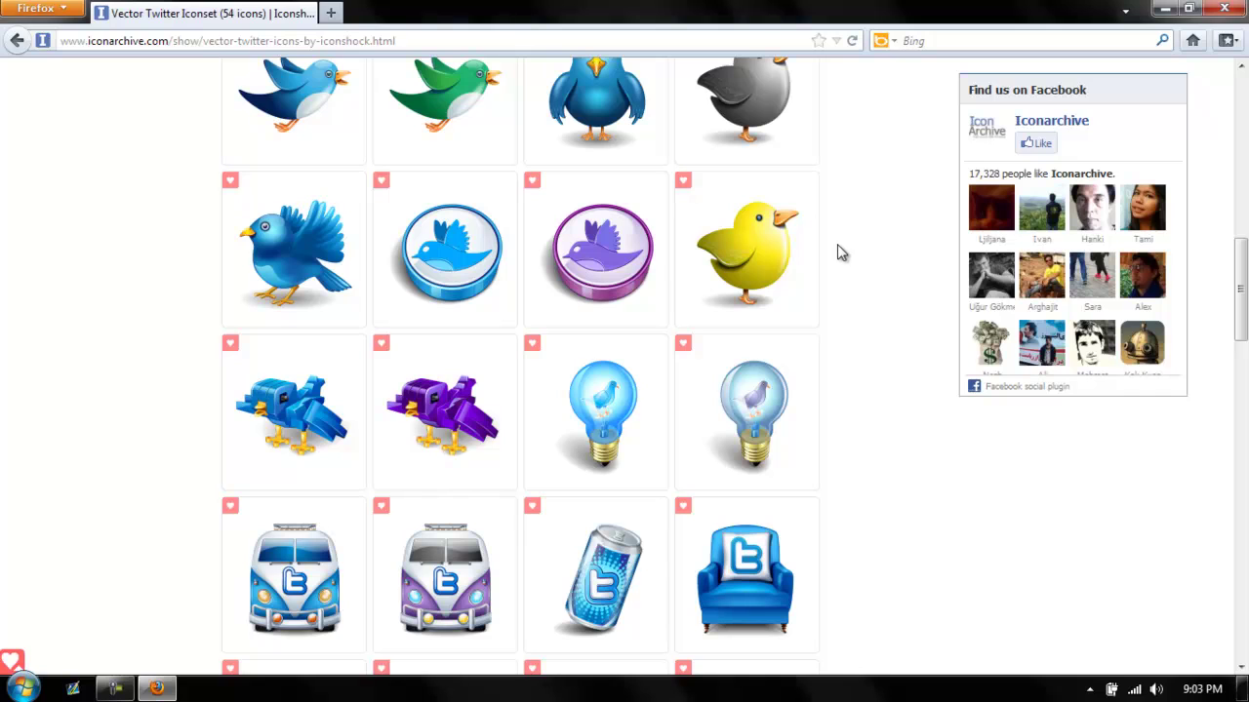
scroll(384, 429, "down", 3)
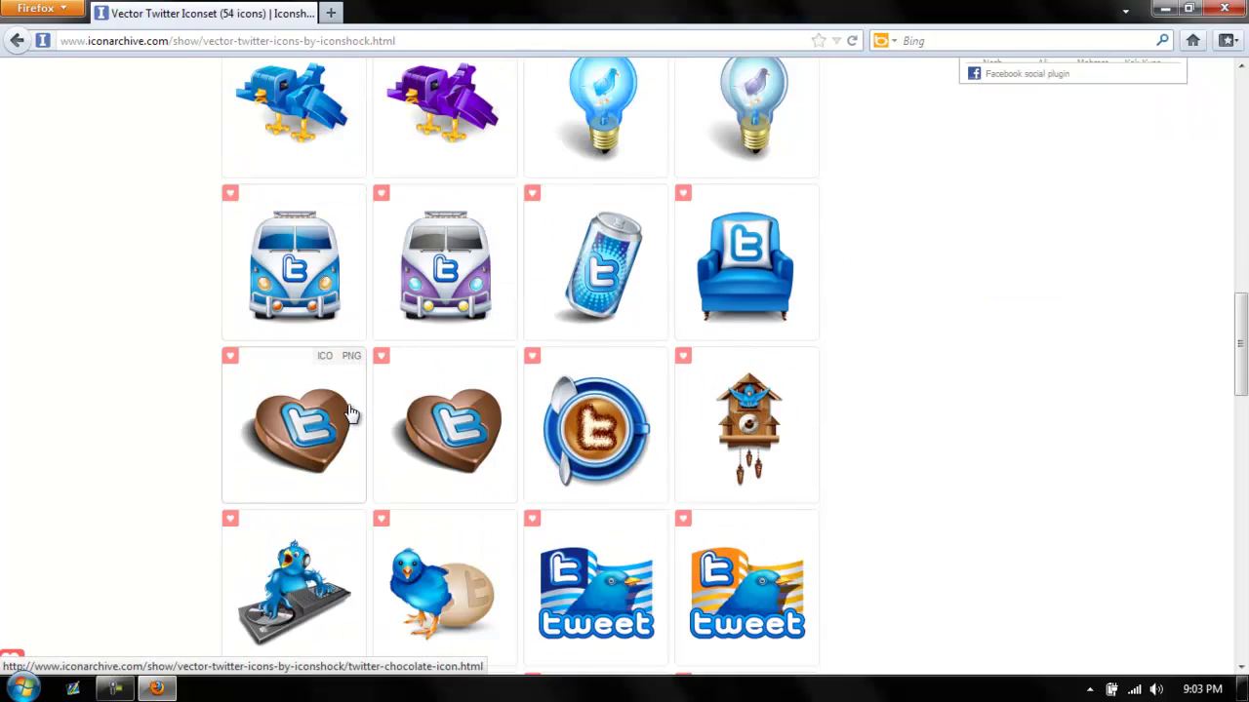
scroll(748, 410, "down", 1)
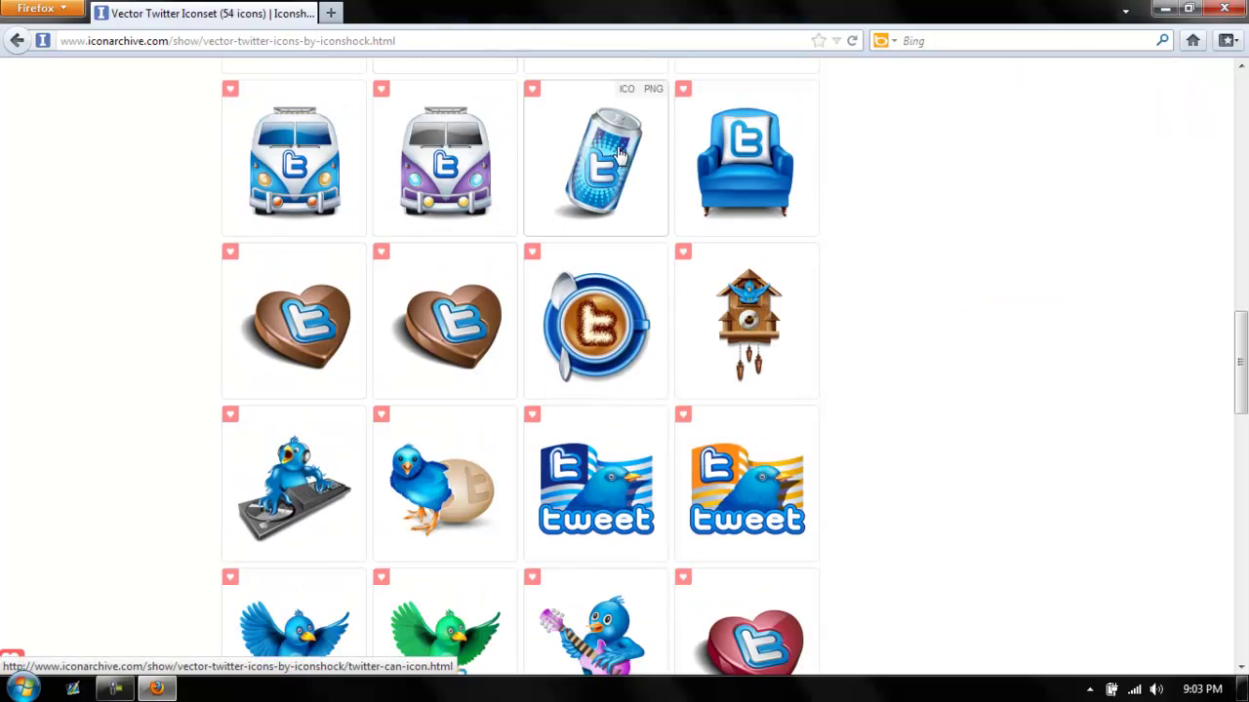
left_click(626, 90)
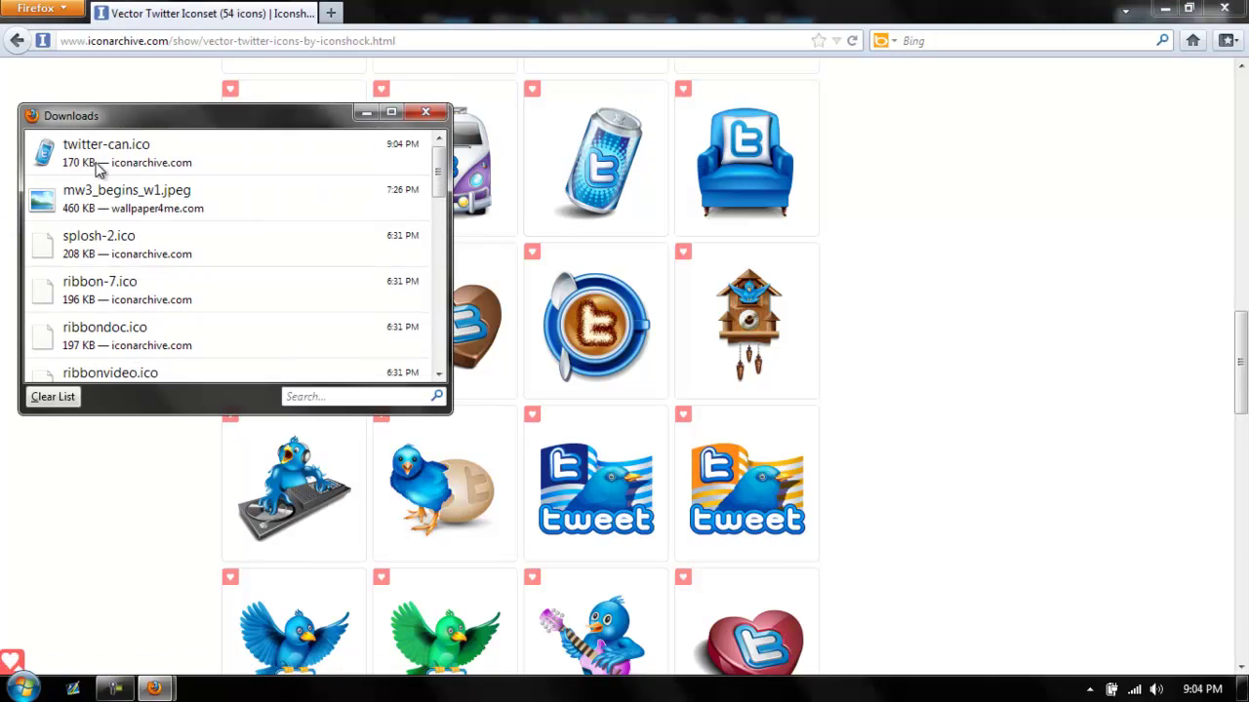
left_click(97, 173)
left_click(1165, 8)
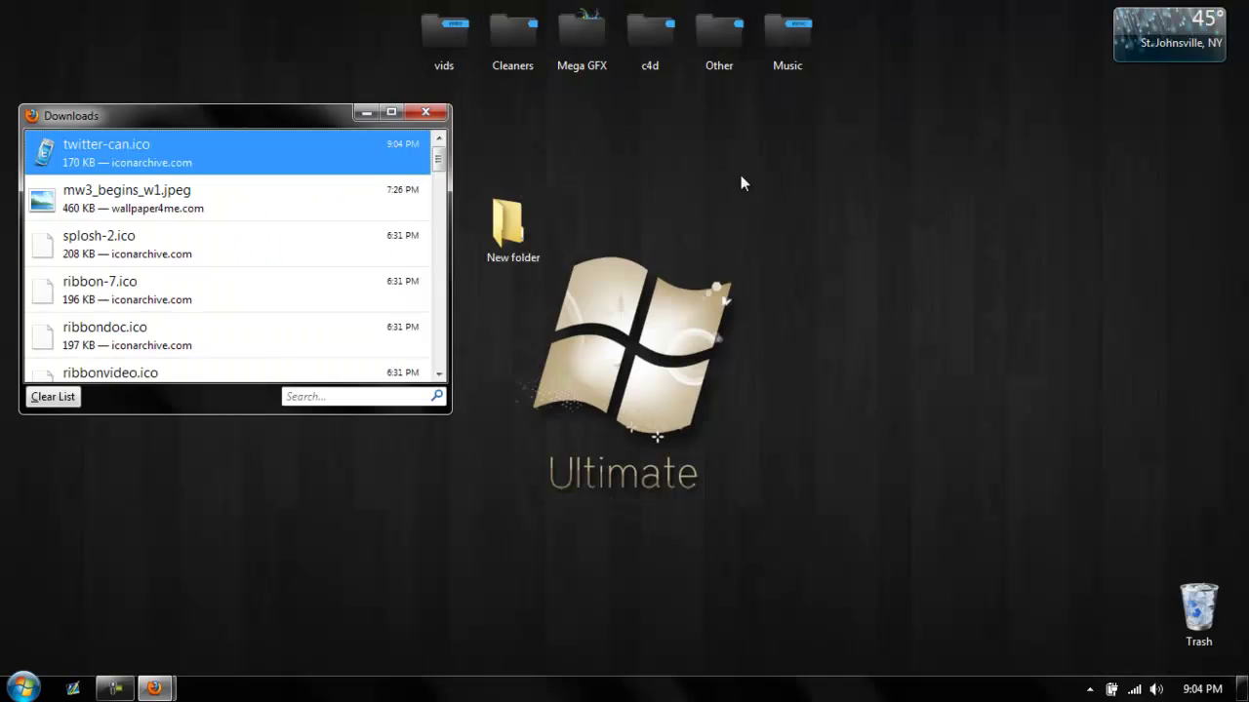
Step: Open the C:\Windows\Icons folder in Explorer from Computer > Local Disk (C:)
left_click(259, 549)
left_click(15, 691)
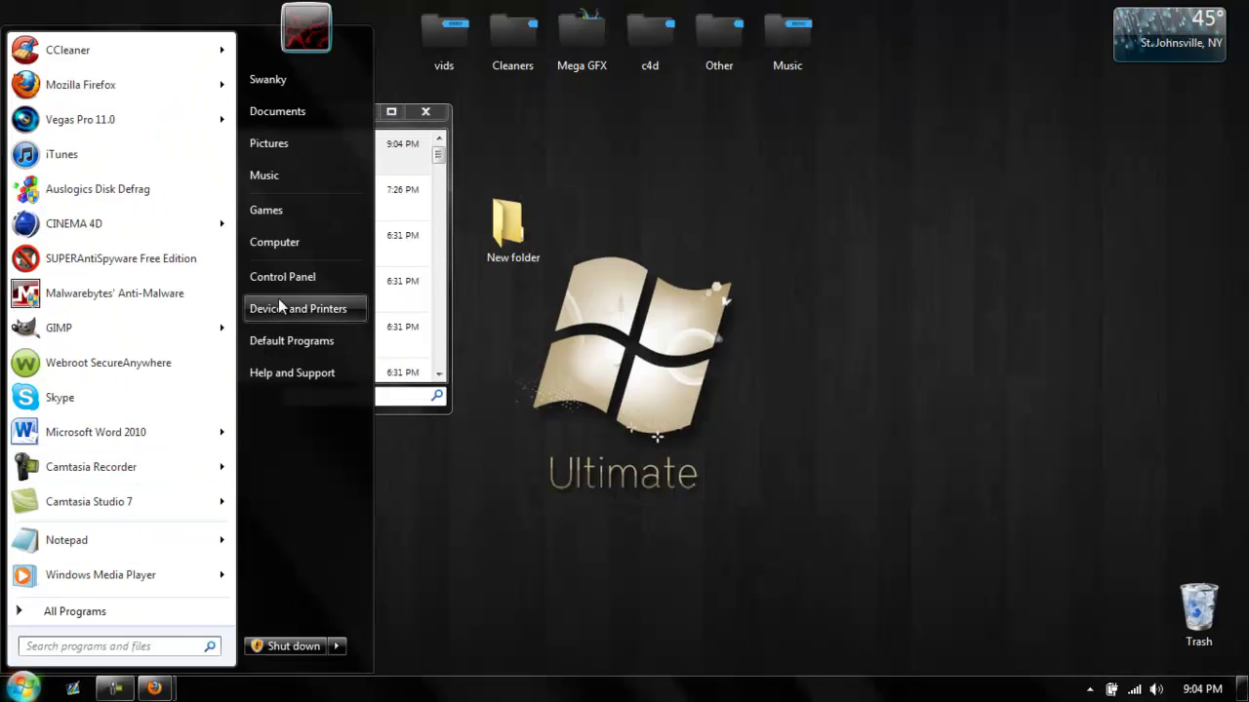
left_click(296, 242)
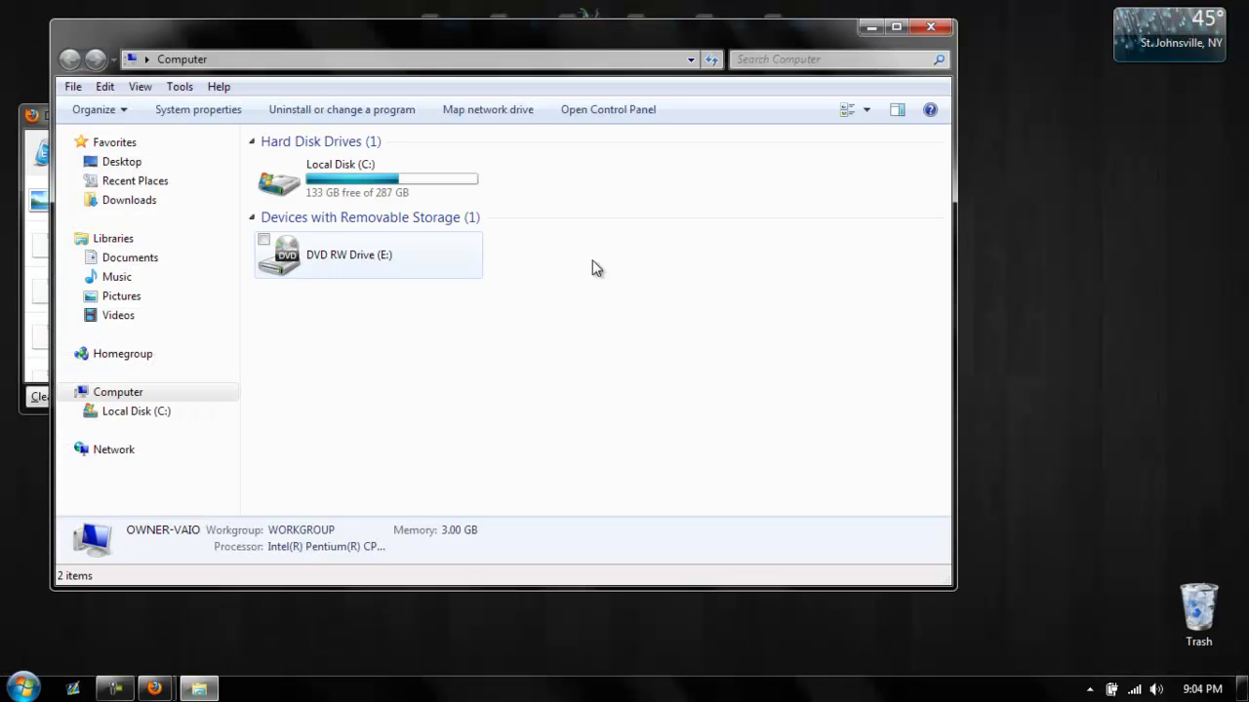
double_click(337, 180)
left_click_drag(388, 21, 749, 4)
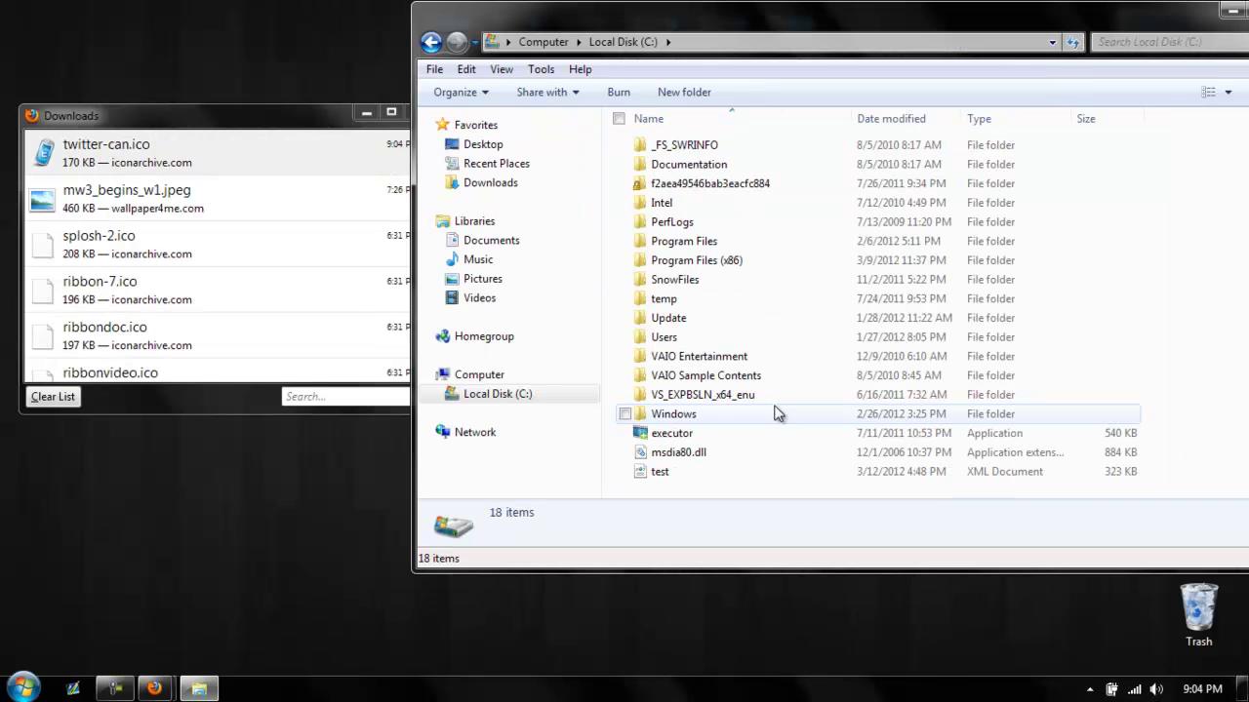
double_click(705, 416)
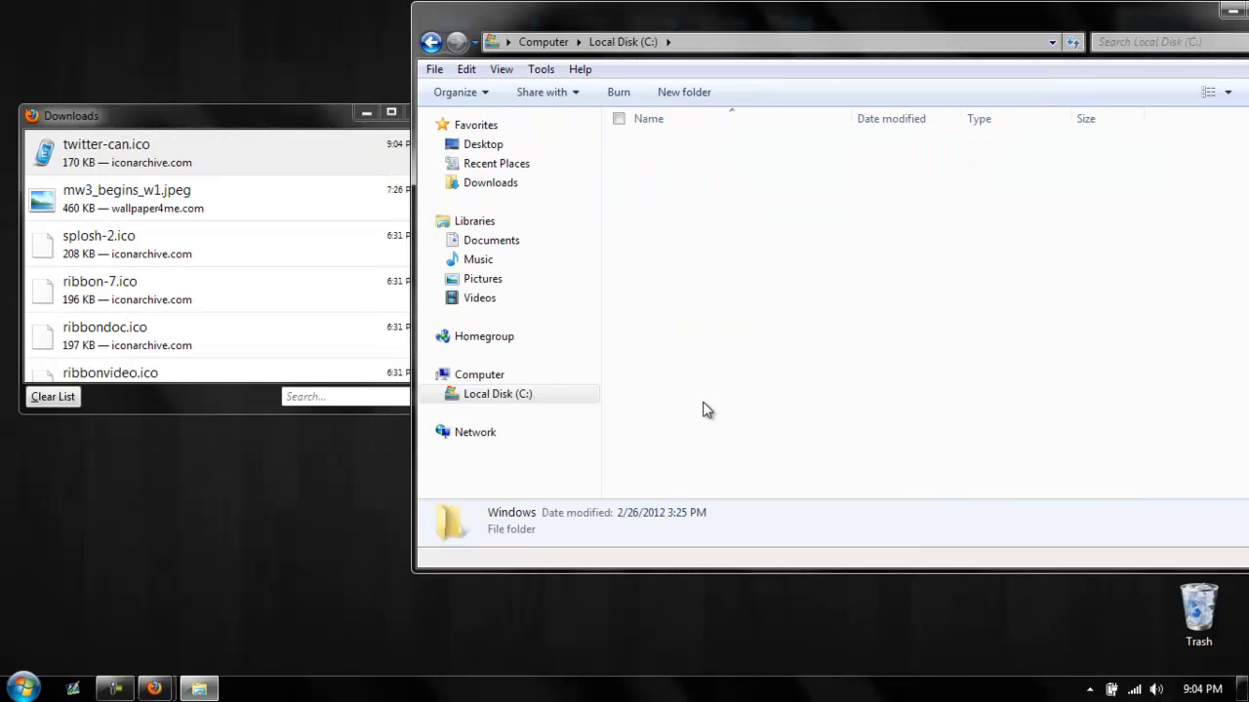
scroll(738, 288, "down", 6)
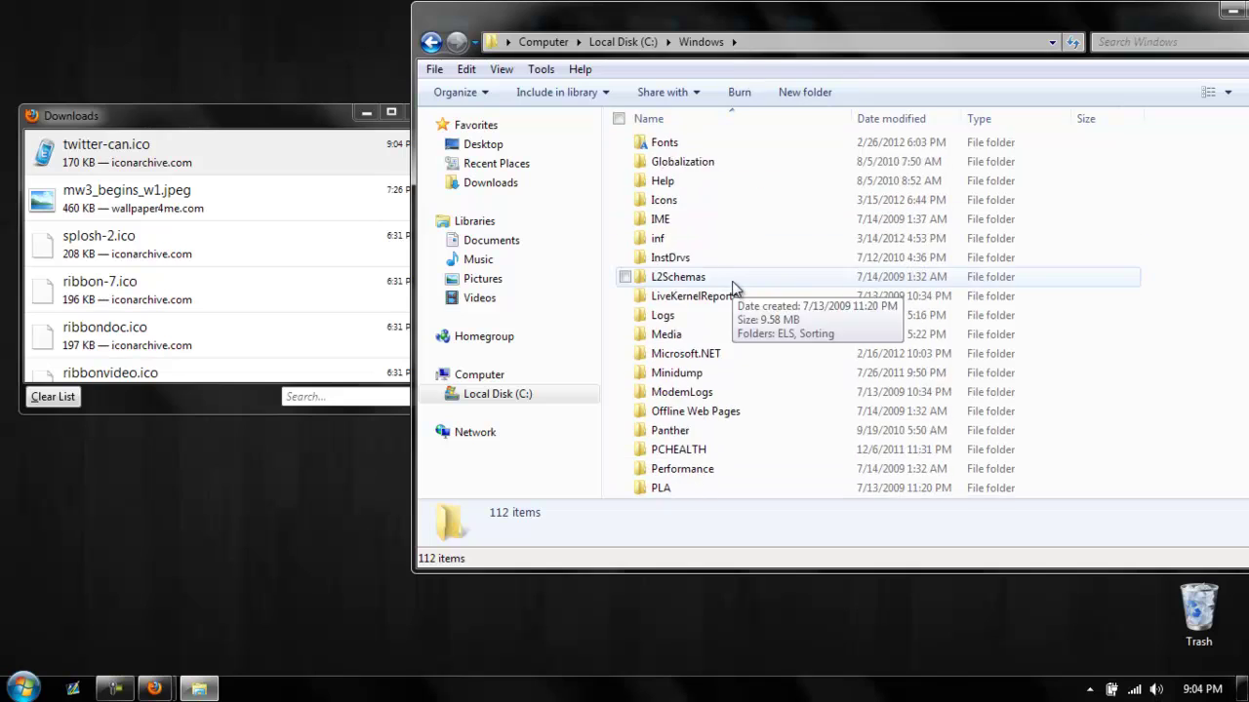
scroll(683, 218, "up", 1)
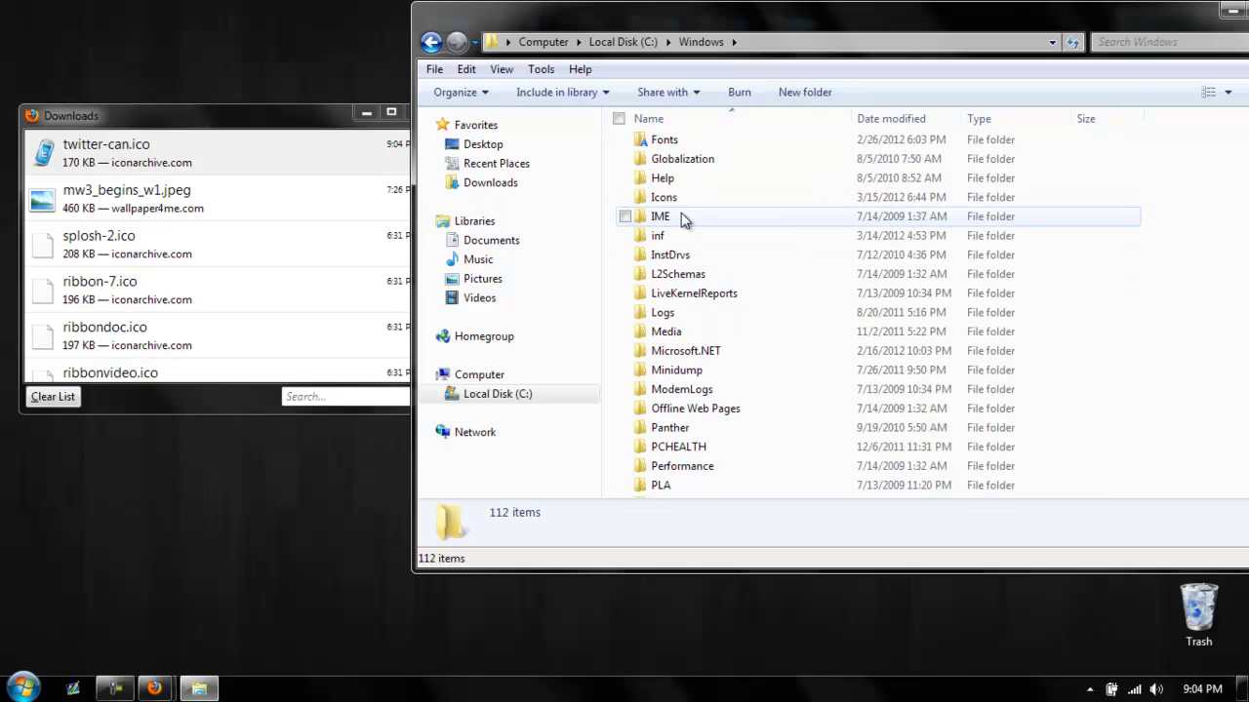
left_click(676, 200)
double_click(676, 200)
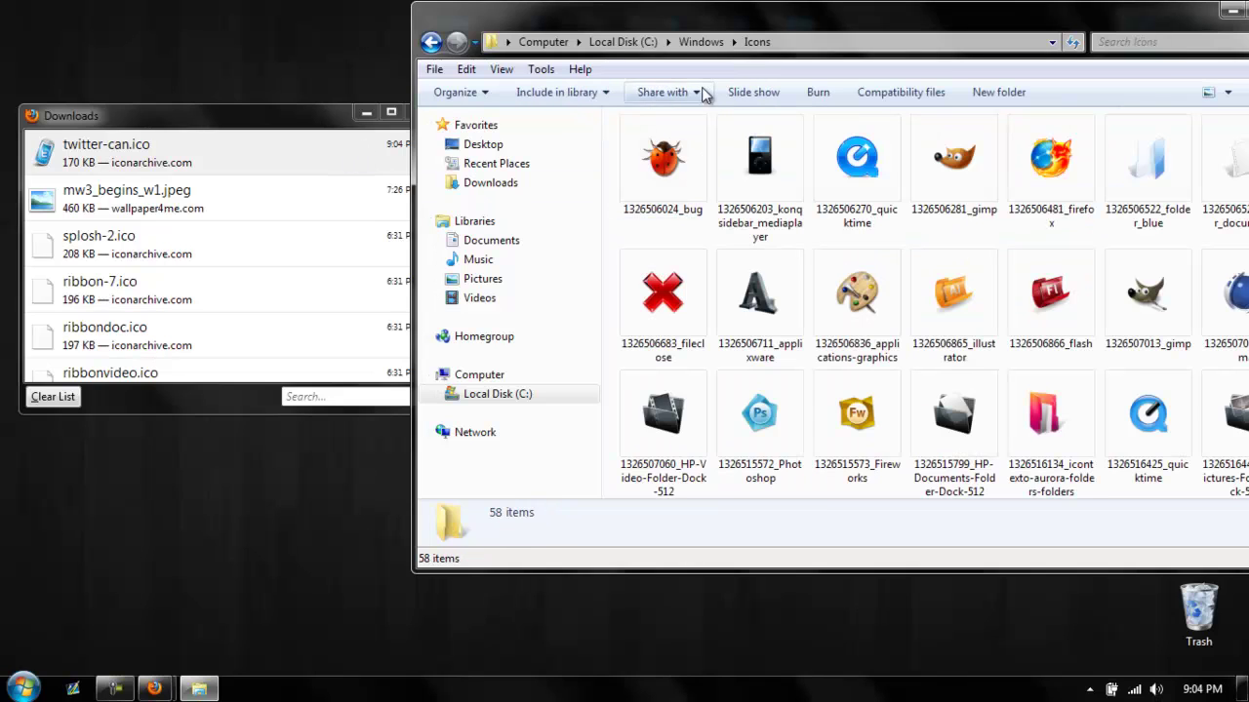
Step: Copy twitter-can.ico from Downloads into Icons, approve the copy, then close both windows
left_click_drag(125, 160, 683, 231)
left_click(603, 421)
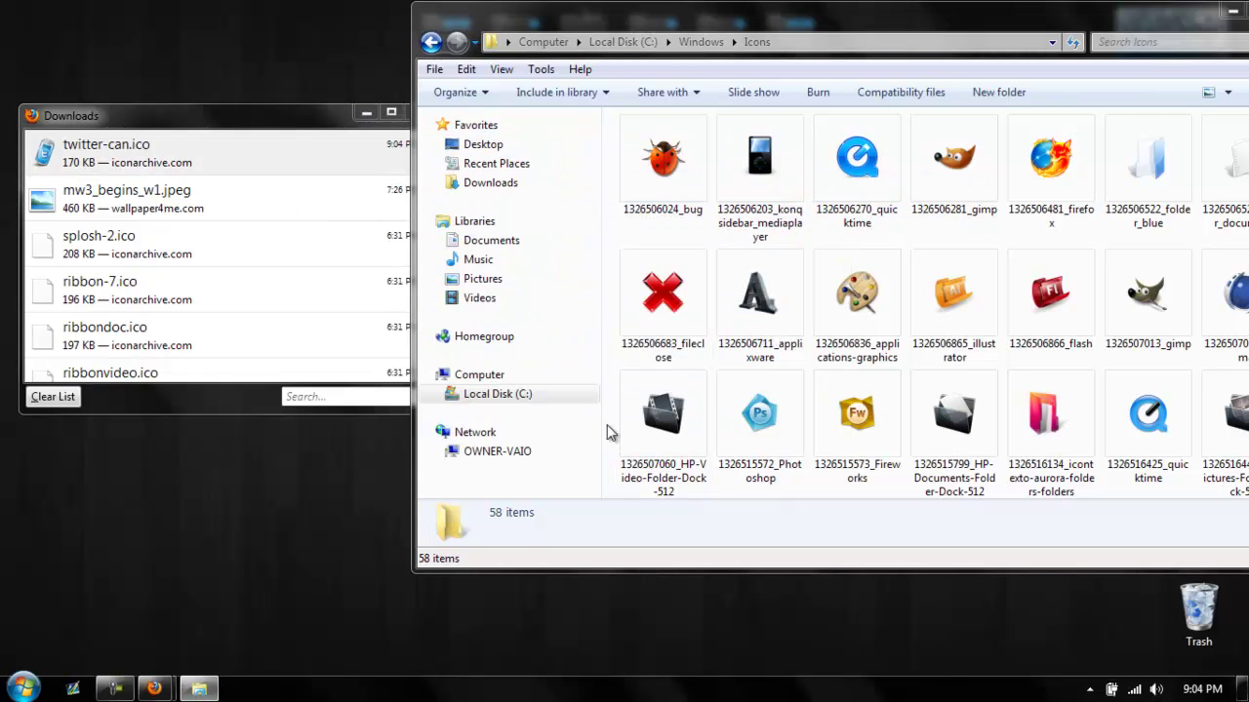
left_click(327, 119)
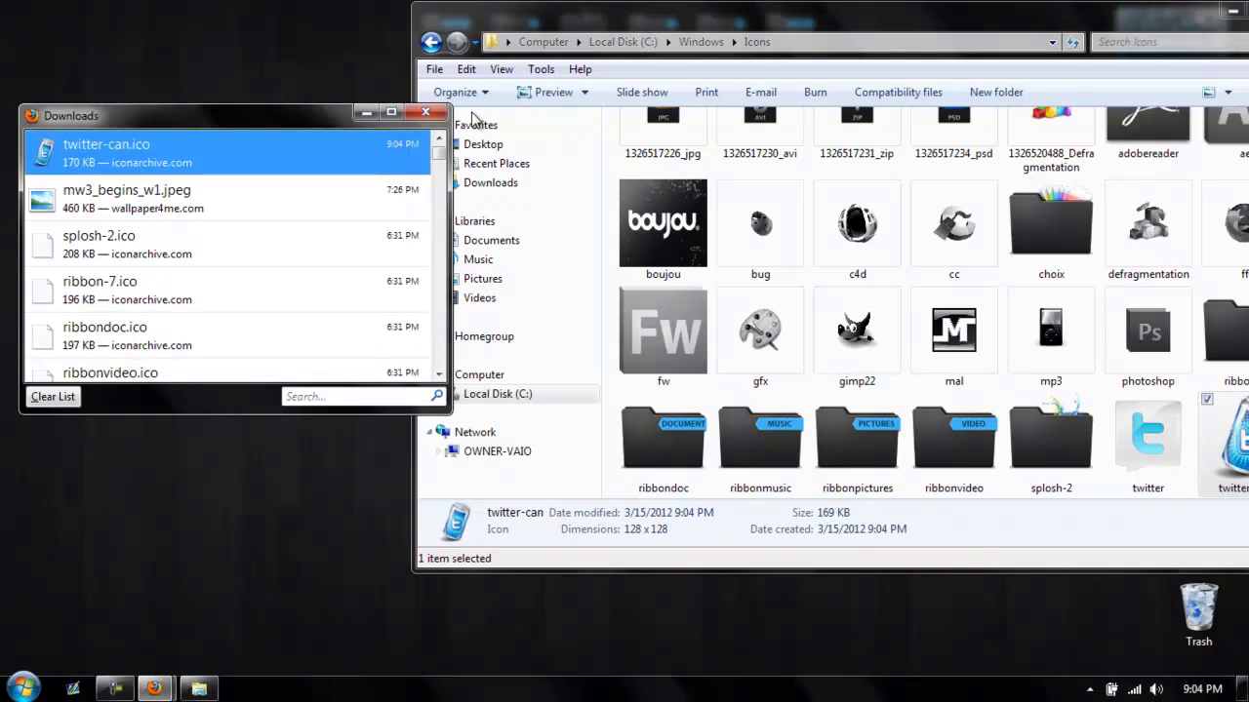
left_click(421, 114)
left_click_drag(1176, 20, 841, 27)
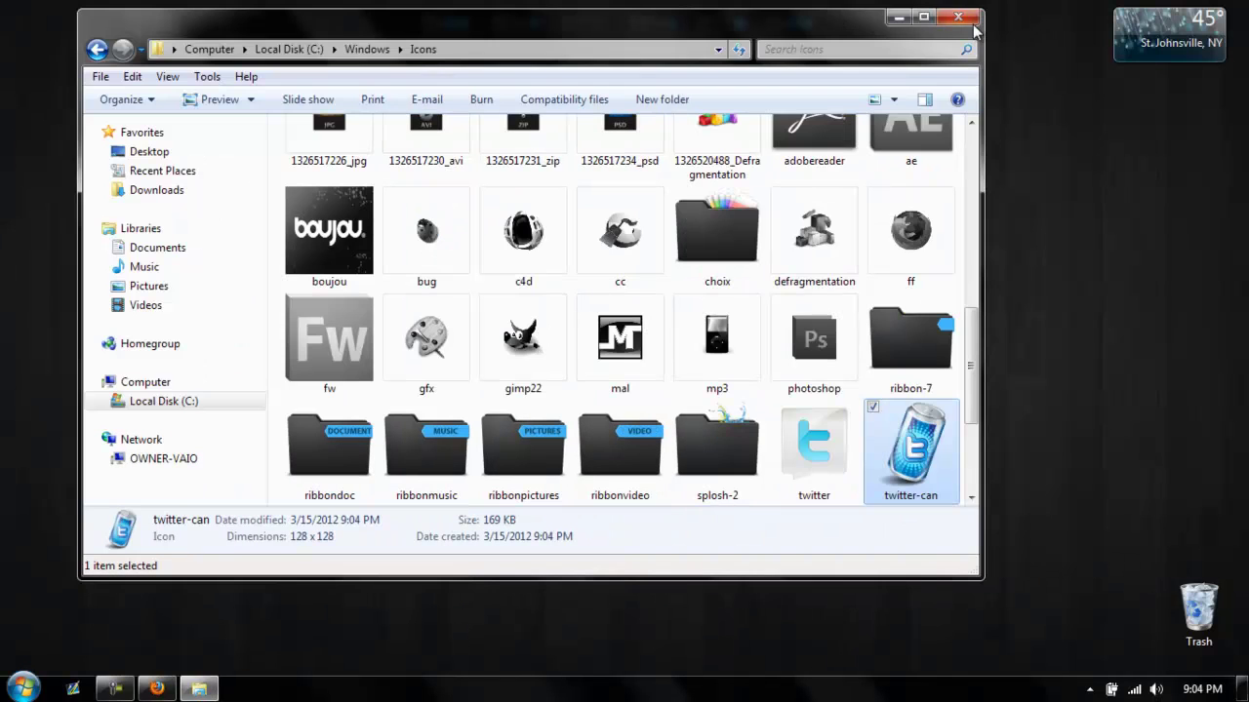
left_click(958, 17)
Step: Set New folder's icon to C:\Windows\Icons\twitter-can.ico and drag it to the top-left
right_click(513, 248)
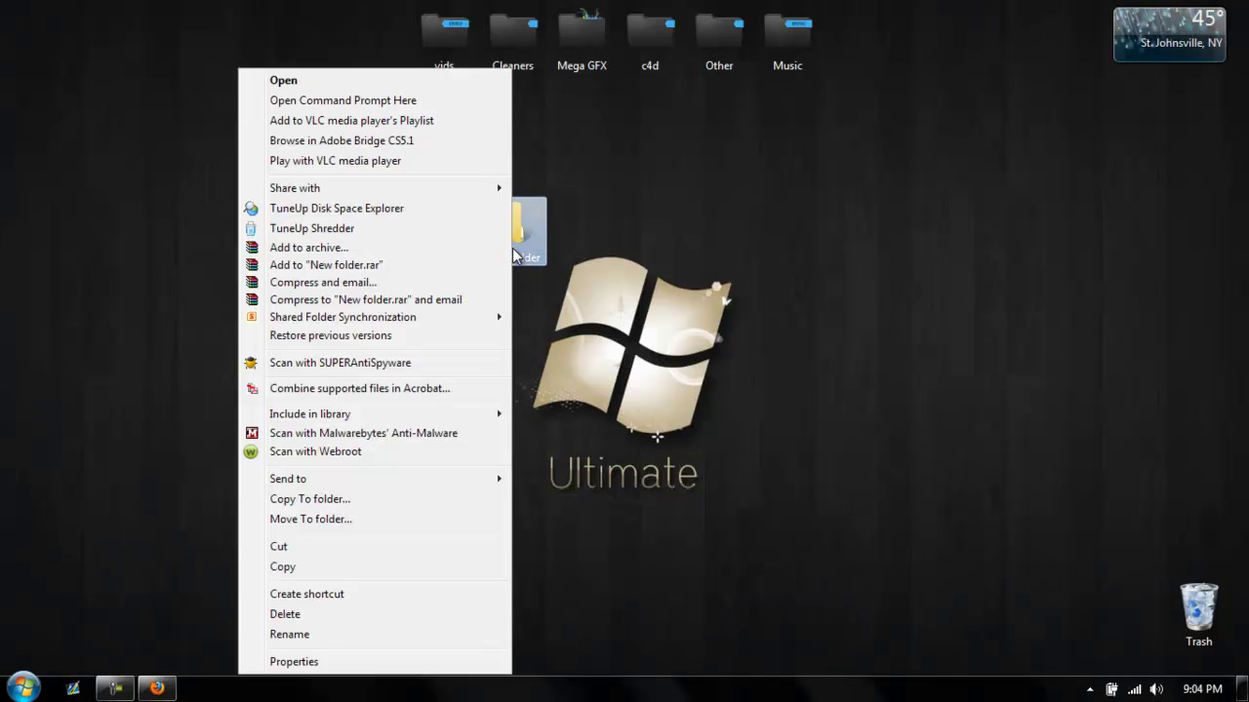
left_click(294, 663)
left_click(780, 274)
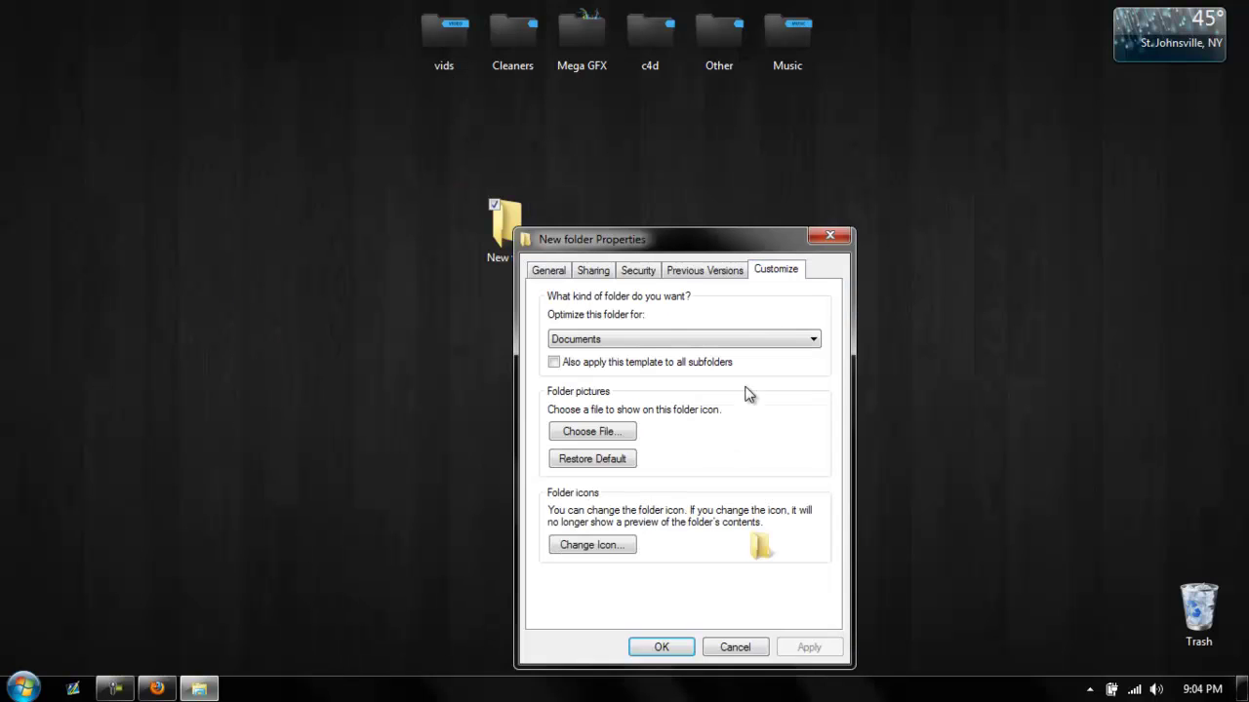
left_click(576, 546)
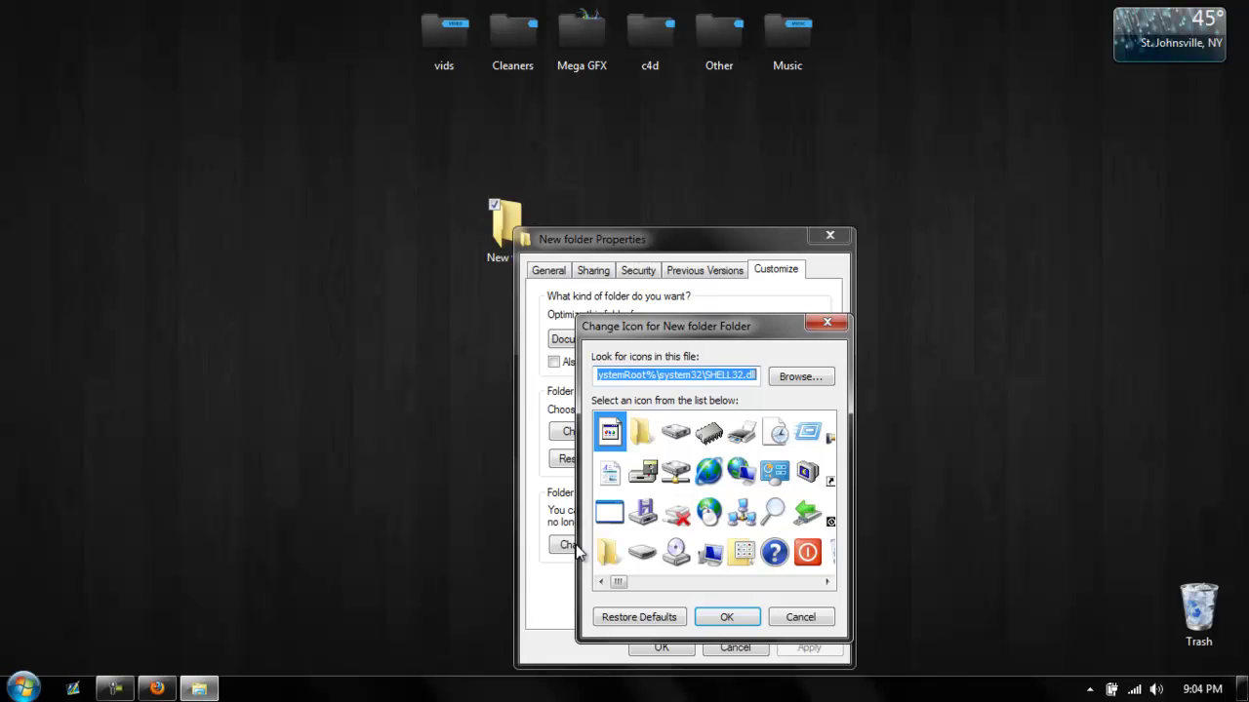
left_click(832, 380)
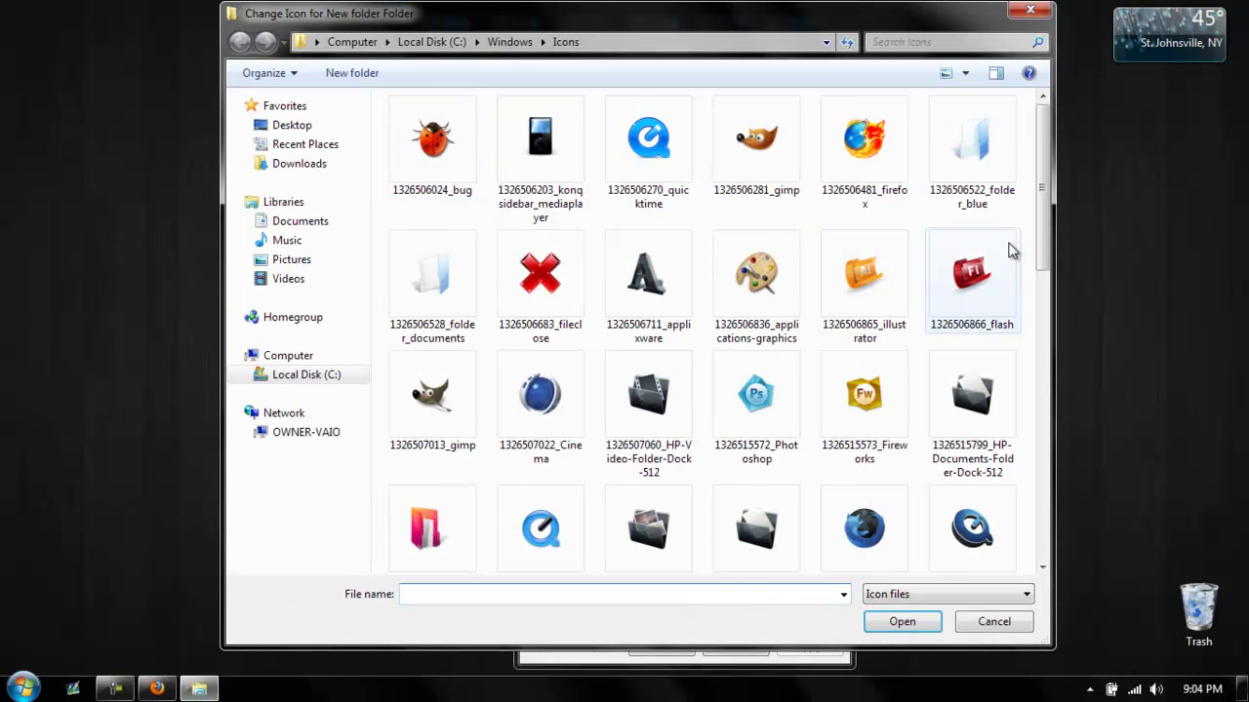
left_click_drag(1050, 186, 1080, 452)
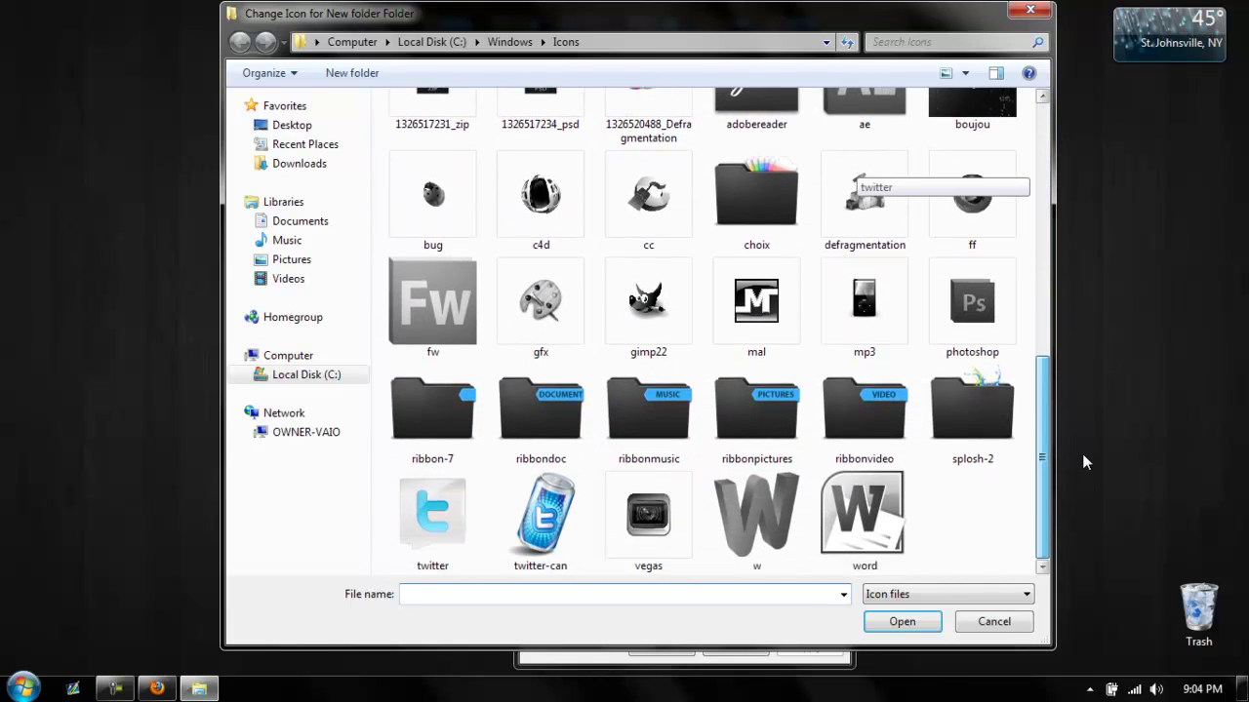
left_click(525, 524)
left_click(899, 619)
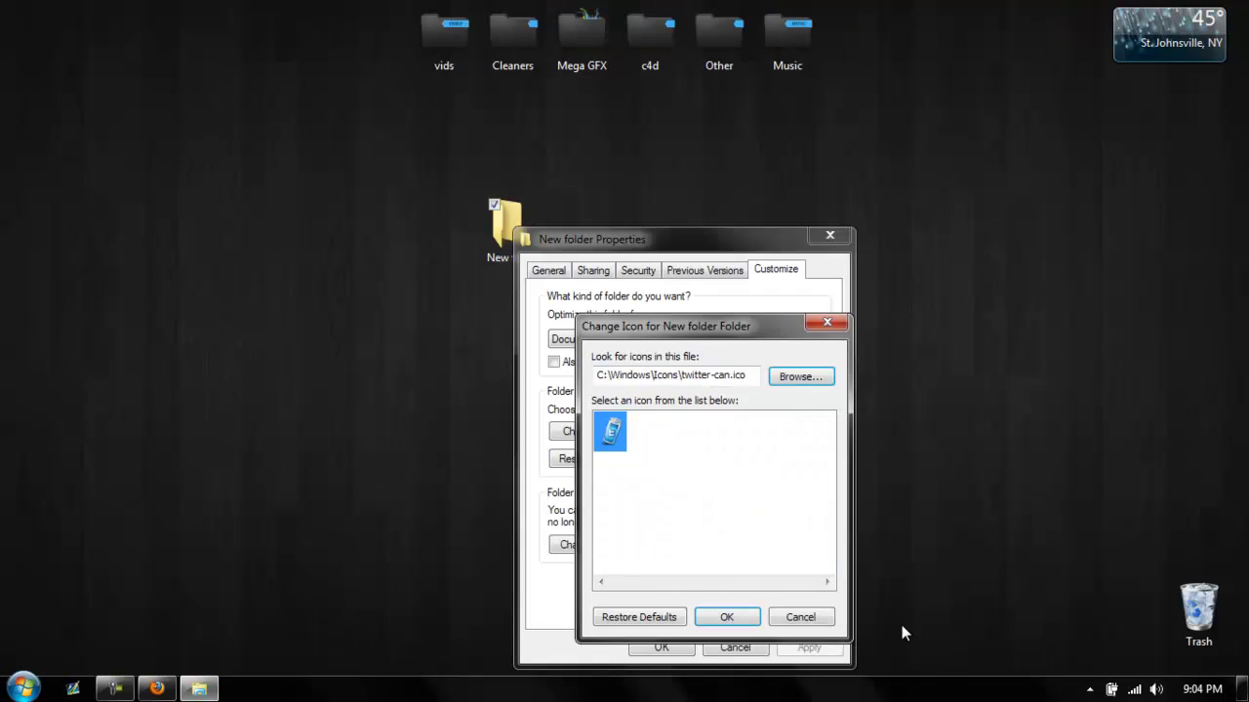
left_click(729, 617)
left_click(661, 647)
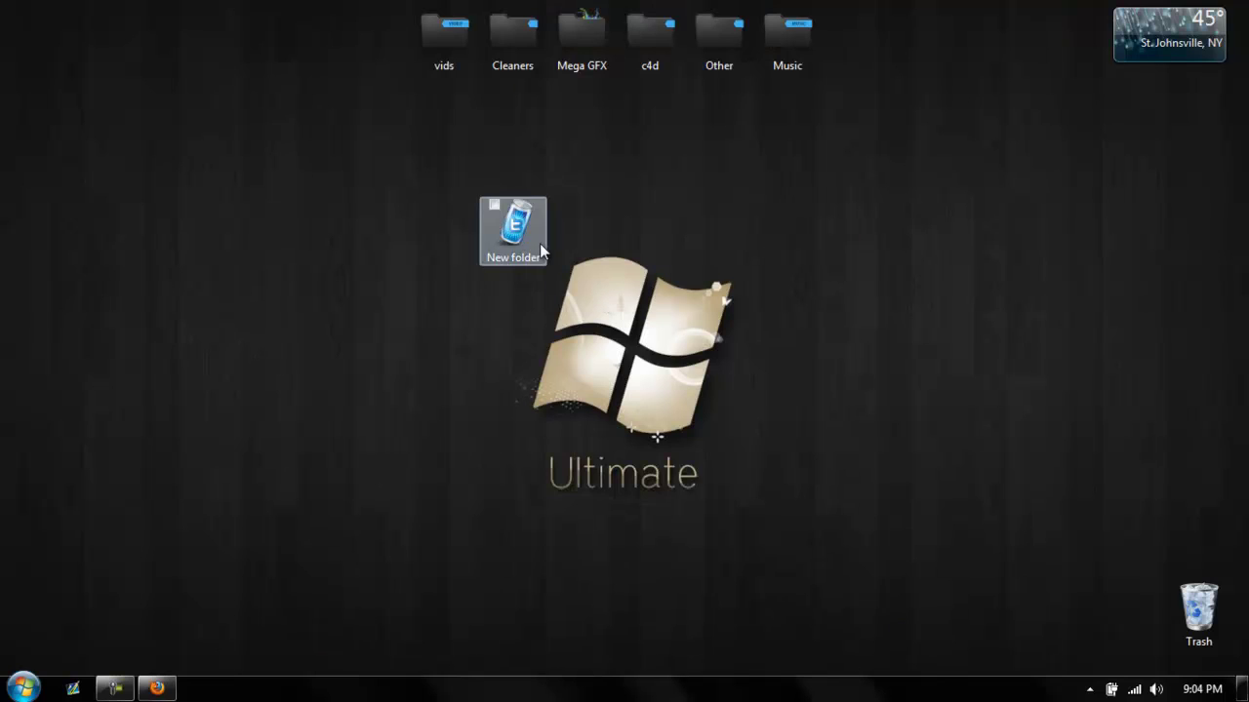
left_click_drag(514, 237, 308, 140)
left_click(439, 362)
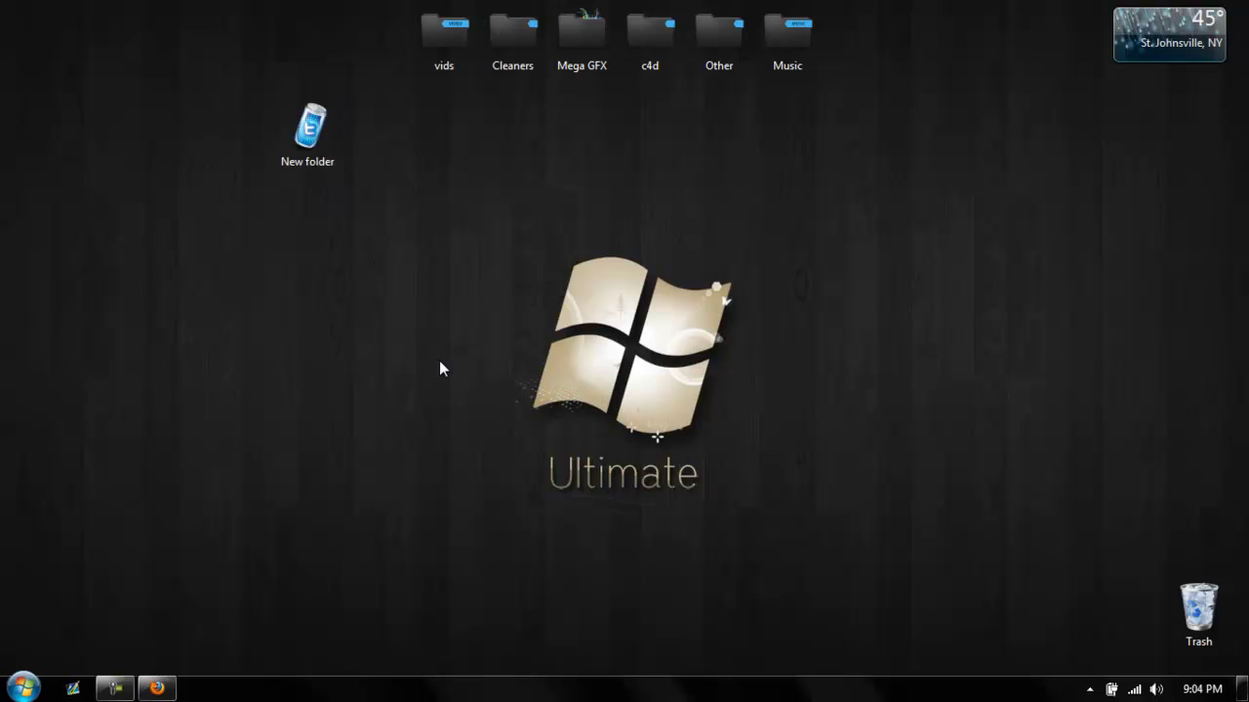
Step: Restore Firefox and load the Google home page from the Bookmarks menu
left_click(168, 692)
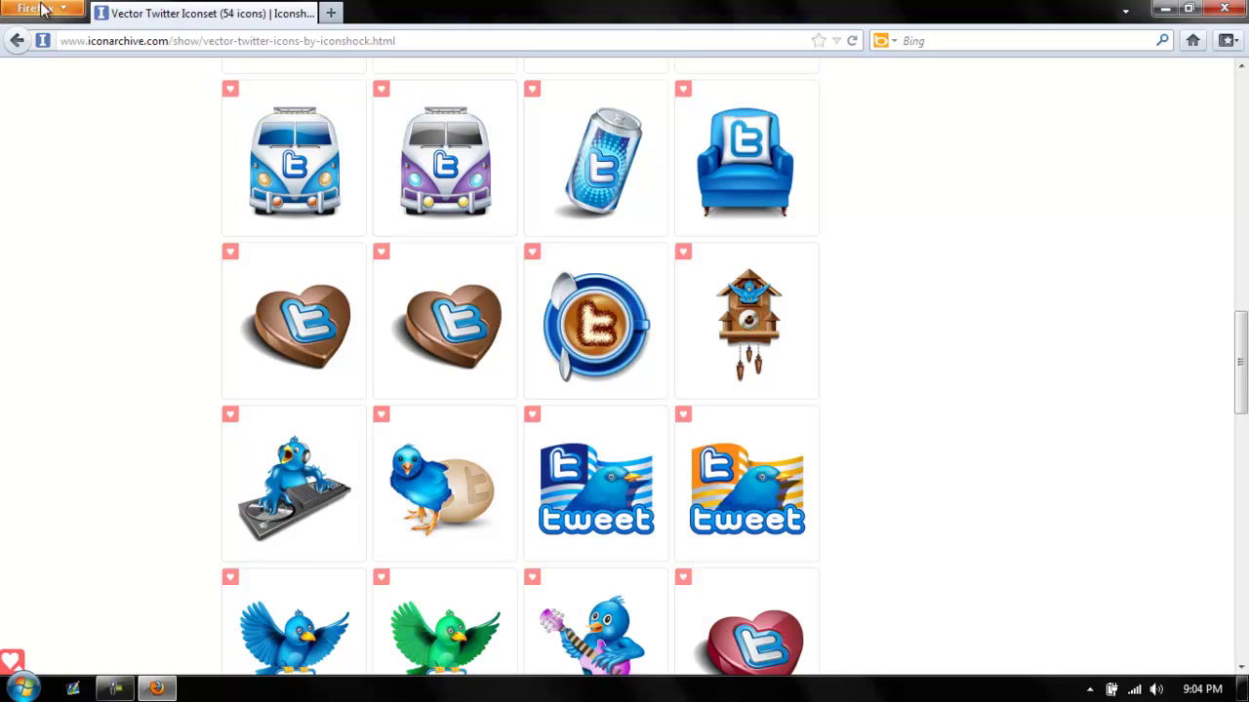
scroll(293, 375, "up", 10)
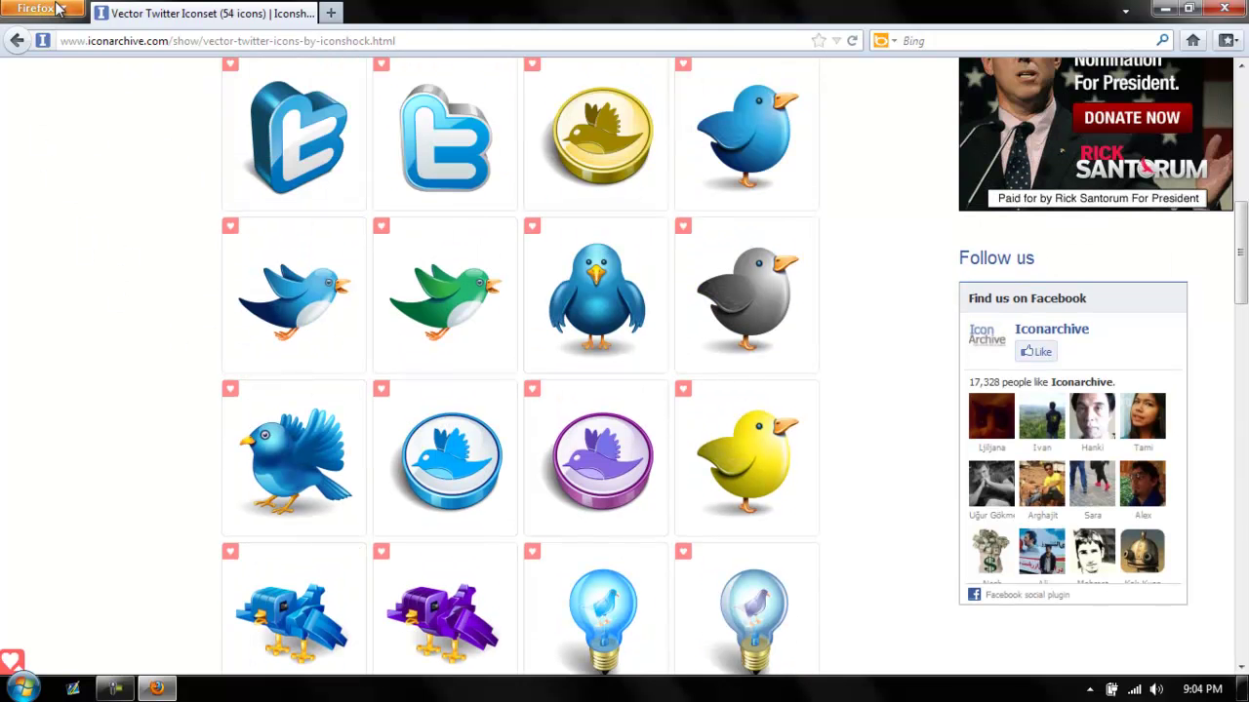
left_click(36, 8)
mouse_move(281, 34)
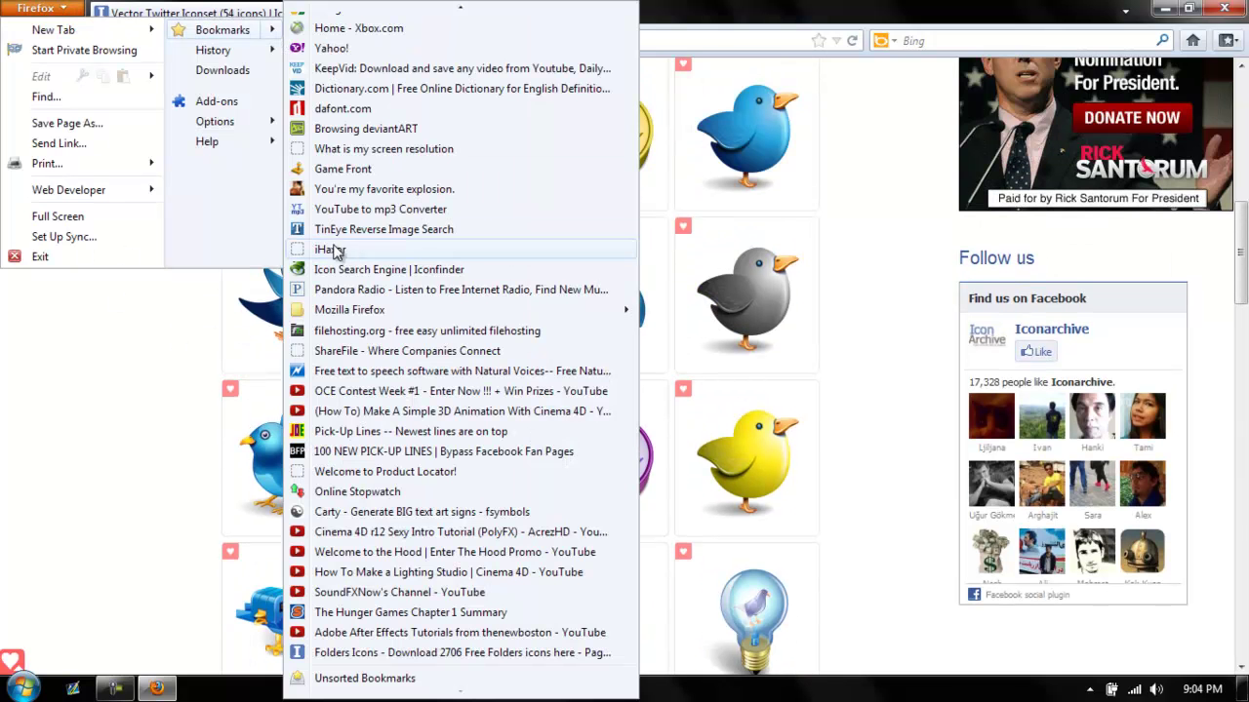
scroll(361, 156, "up", 5)
left_click(338, 335)
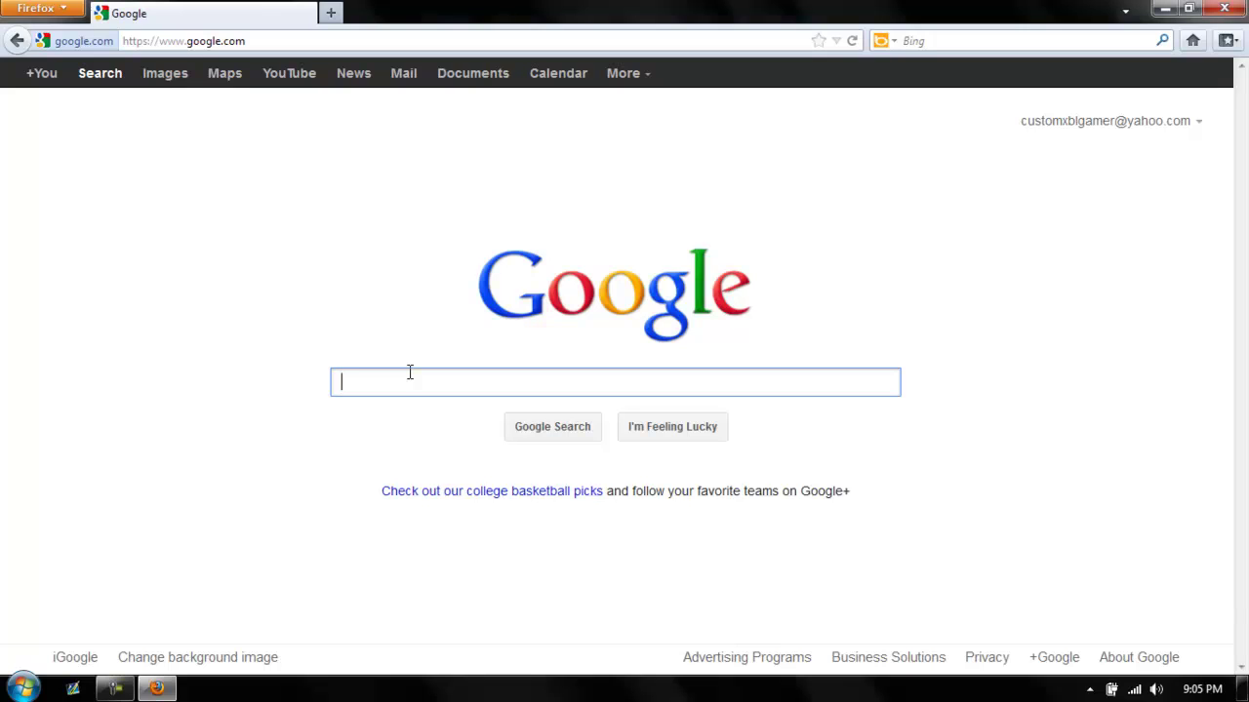
Step: Search Google Images for 'youtube icon'
type("you")
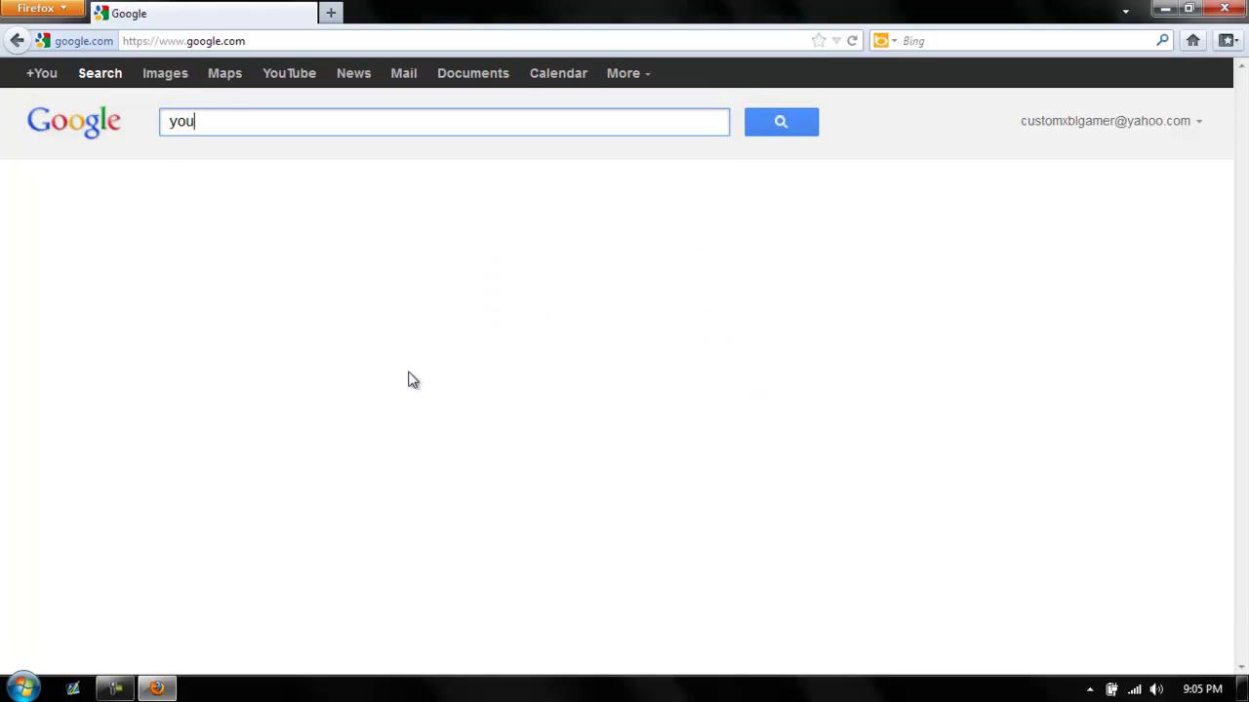
type("tube icon")
key("Return")
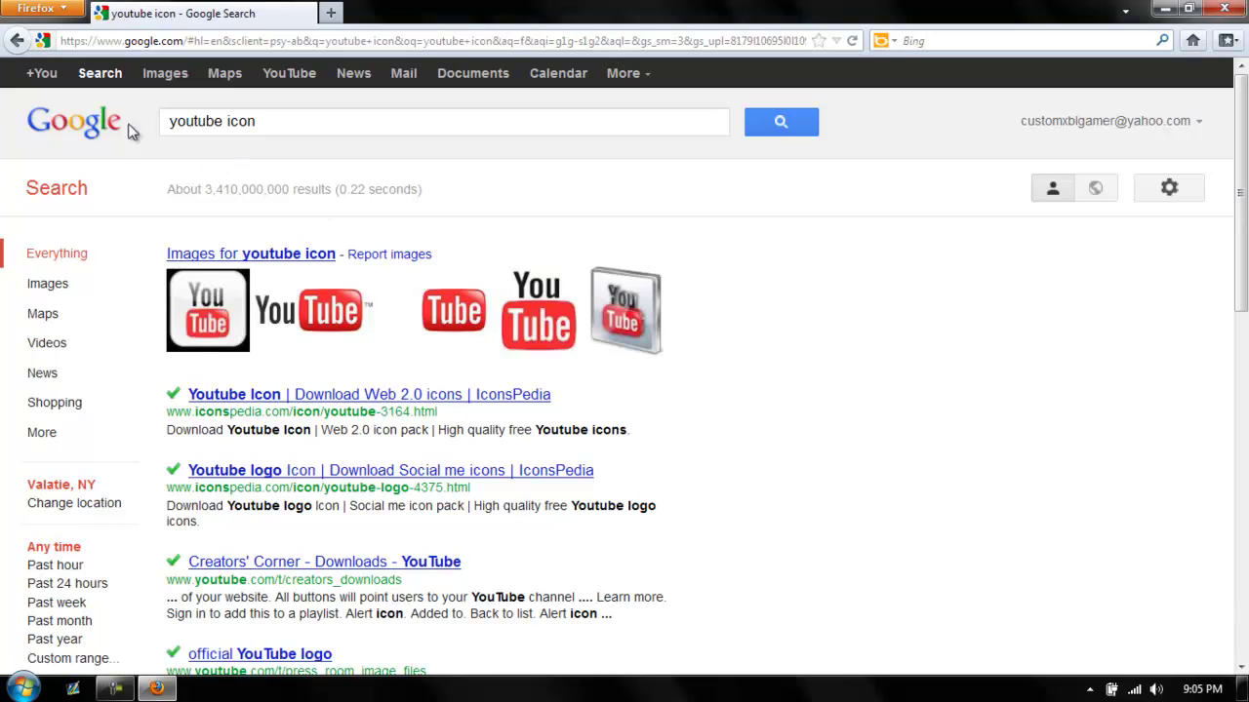
left_click(156, 78)
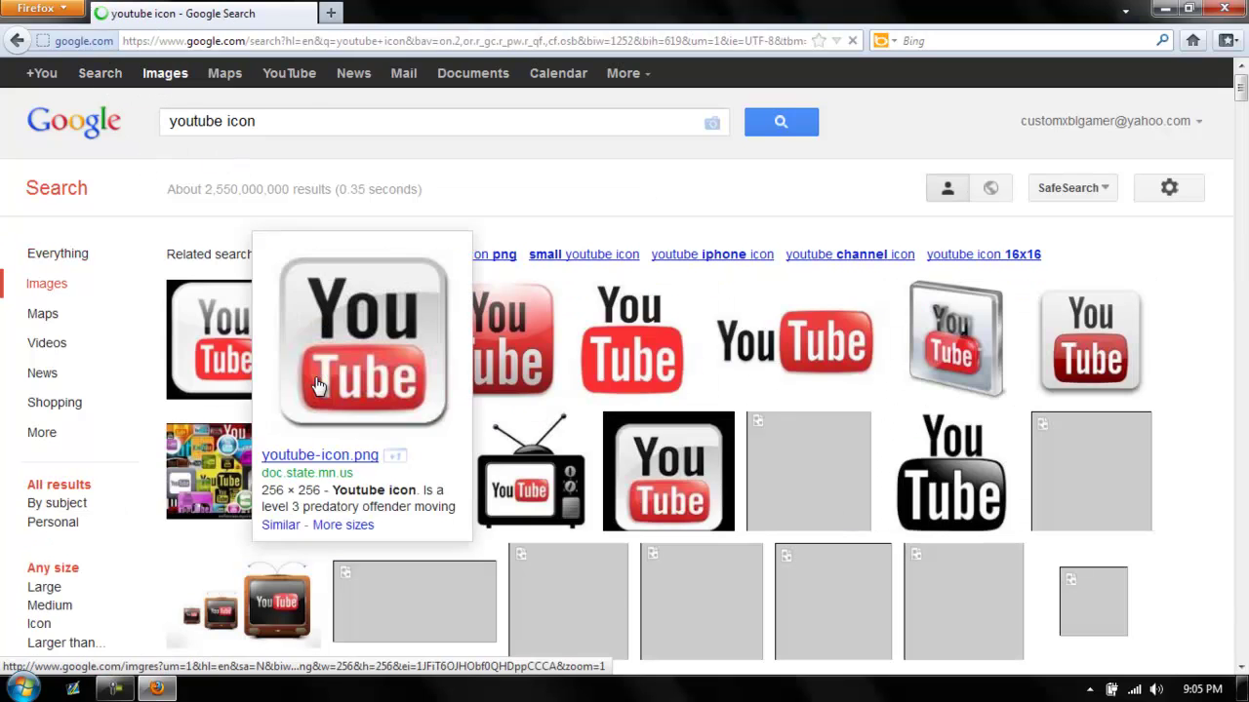
Step: Save the full-size 256×256 YouTube icon as youtube-icon.png and minimize Firefox
left_click(972, 351)
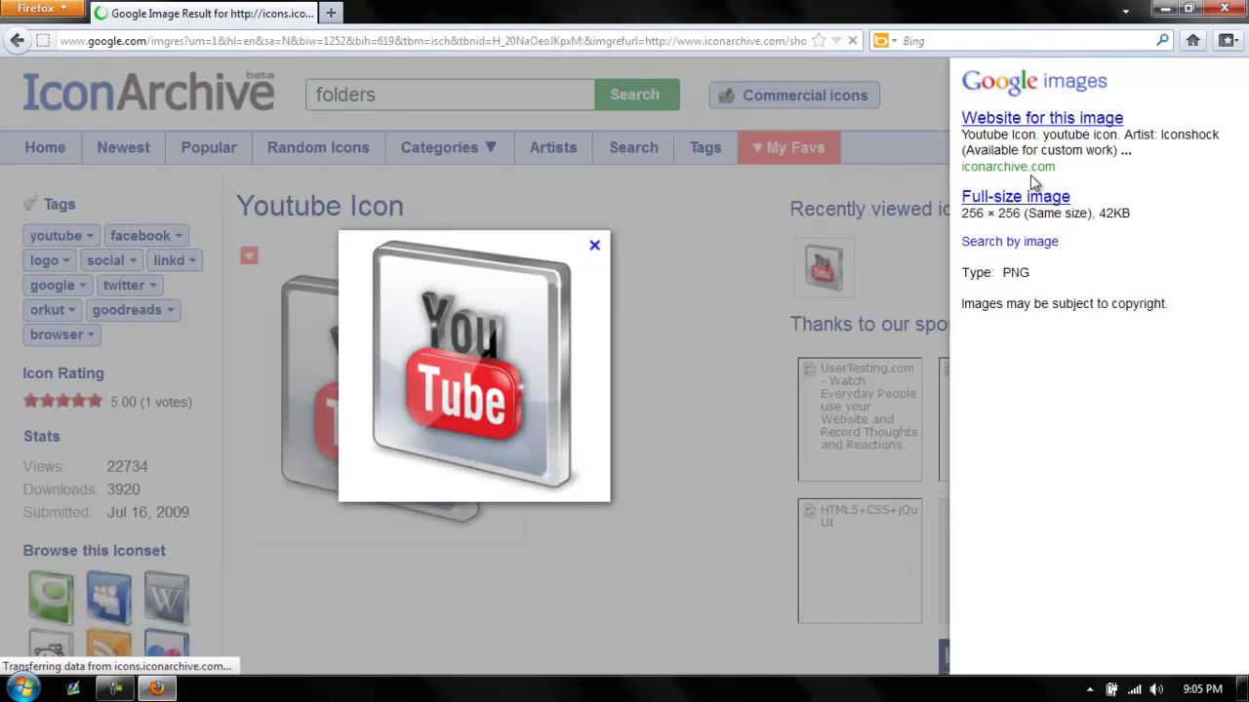
left_click(1022, 200)
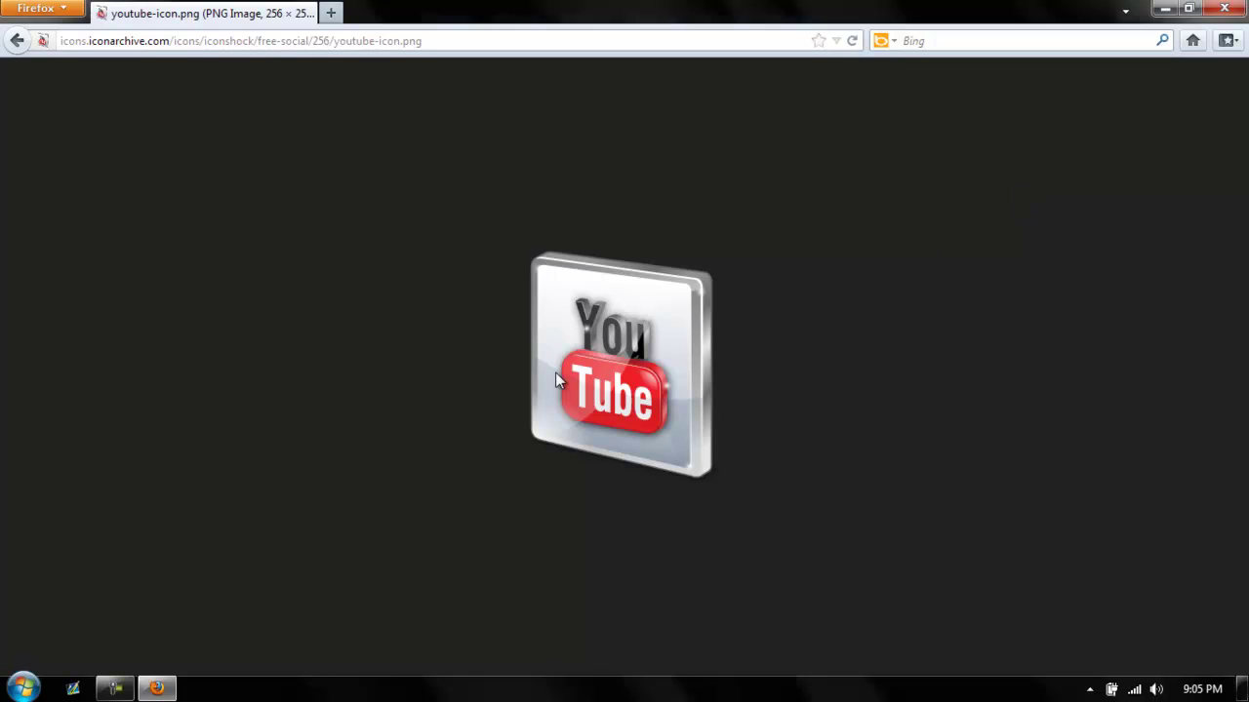
right_click(611, 350)
left_click(687, 414)
left_click(649, 571)
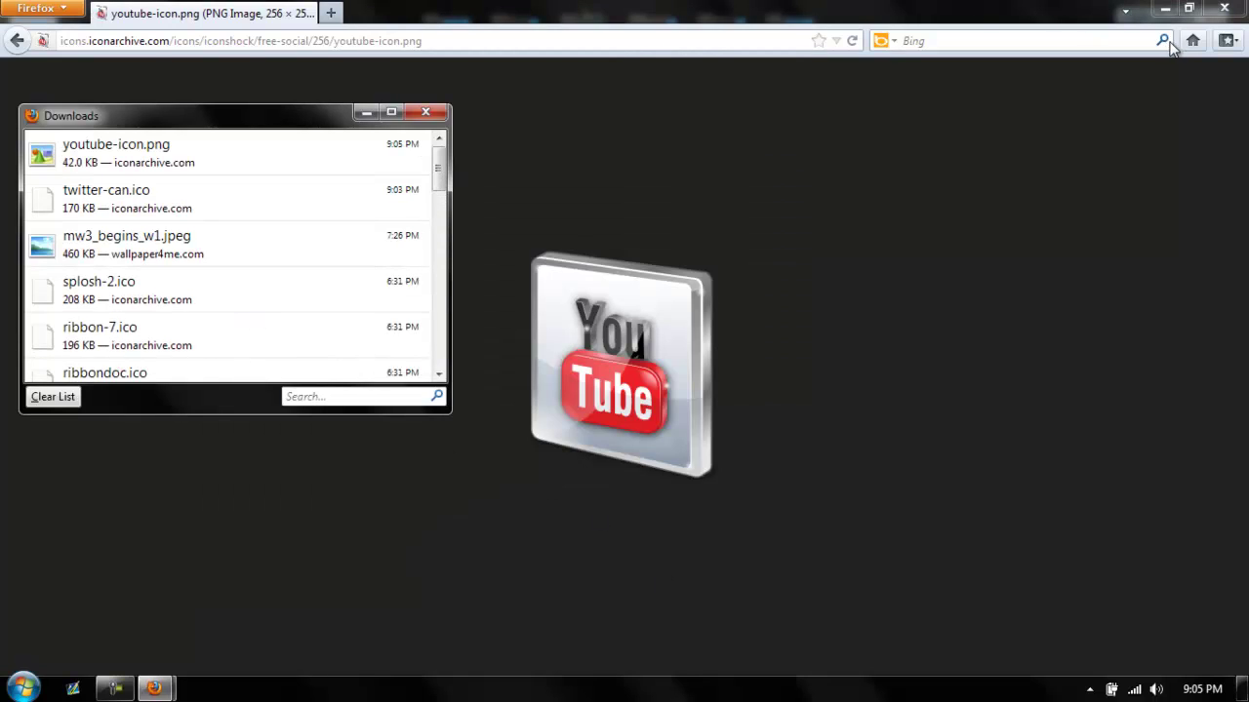
left_click(1164, 10)
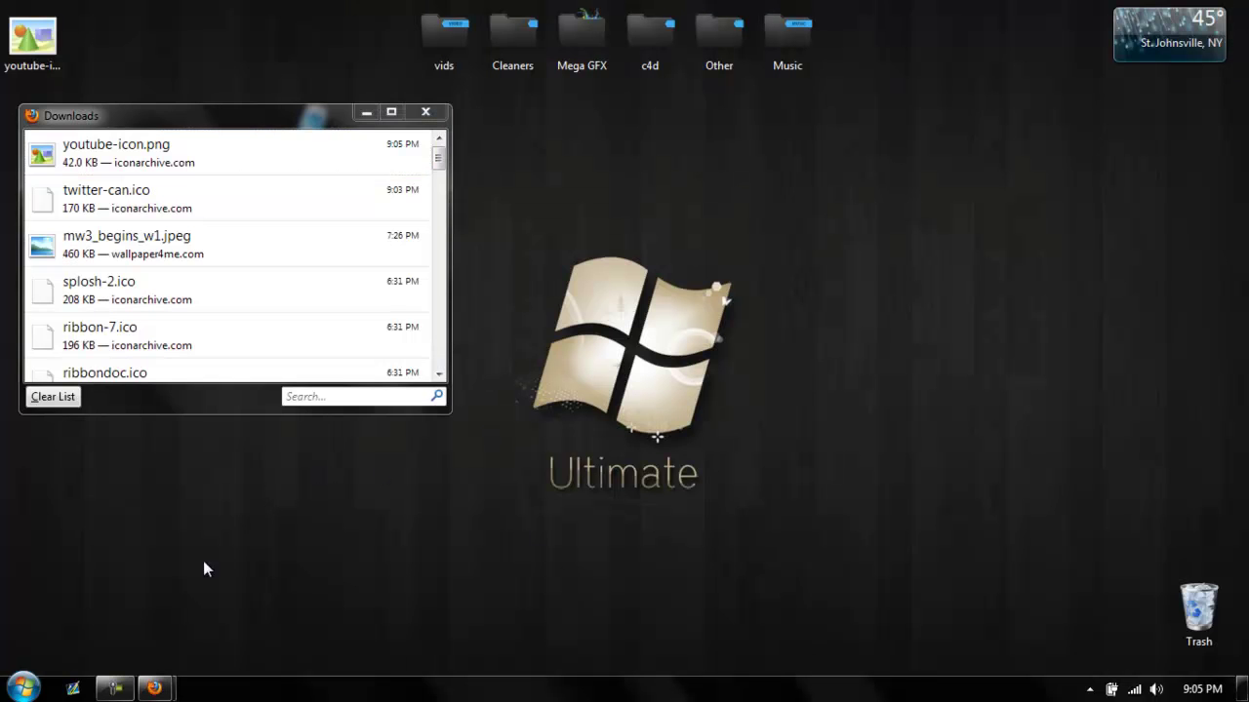
Step: Launch GIMP, load youtube-icon.png from Downloads, and close the downloads list
left_click(22, 688)
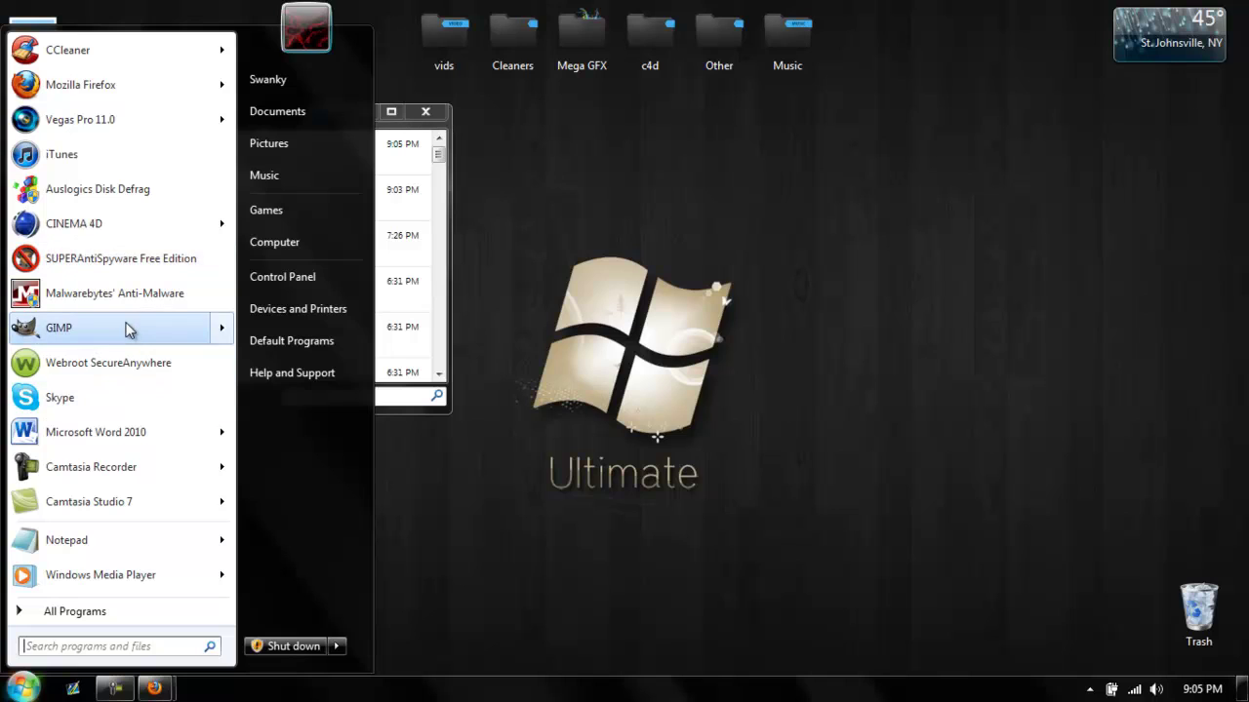
left_click(128, 331)
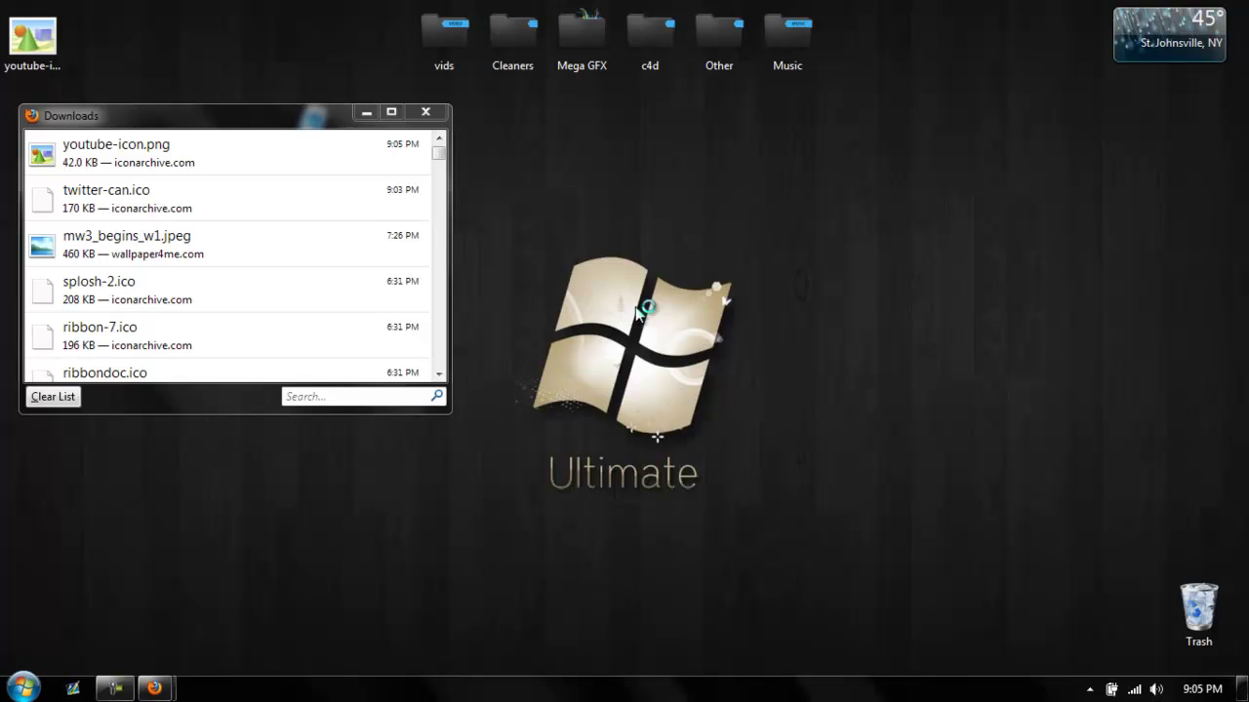
left_click_drag(161, 156, 687, 179)
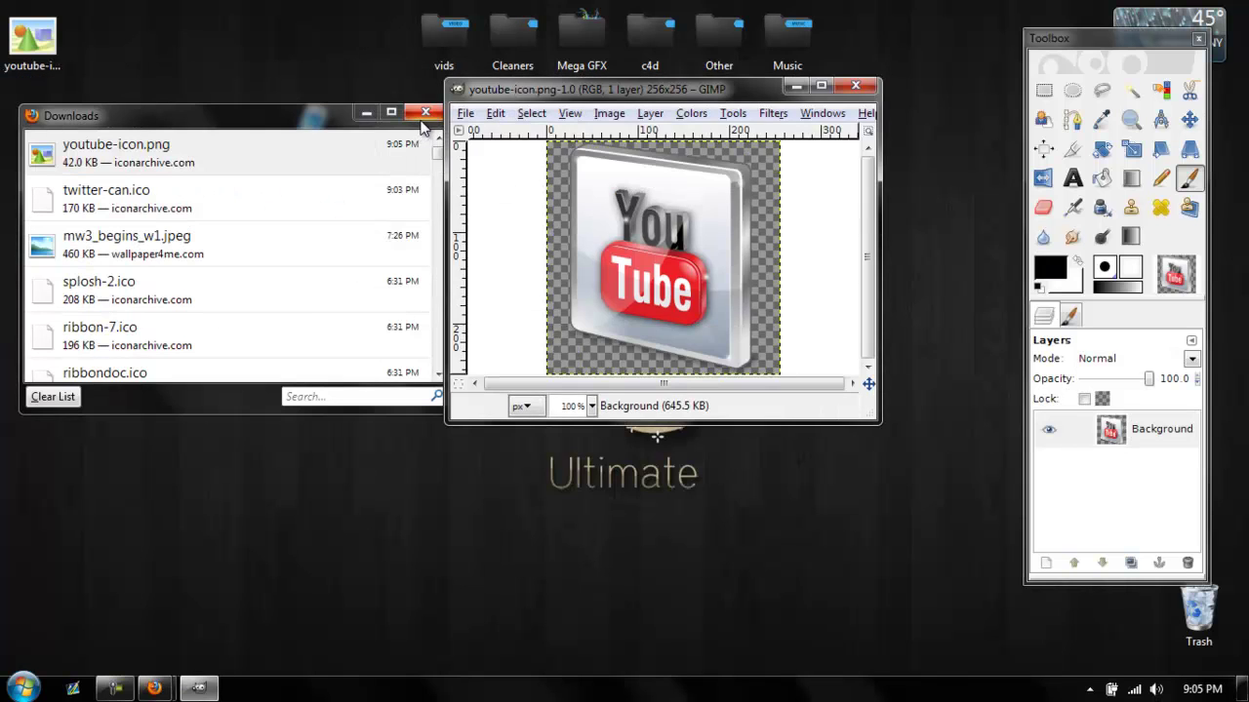
left_click(425, 115)
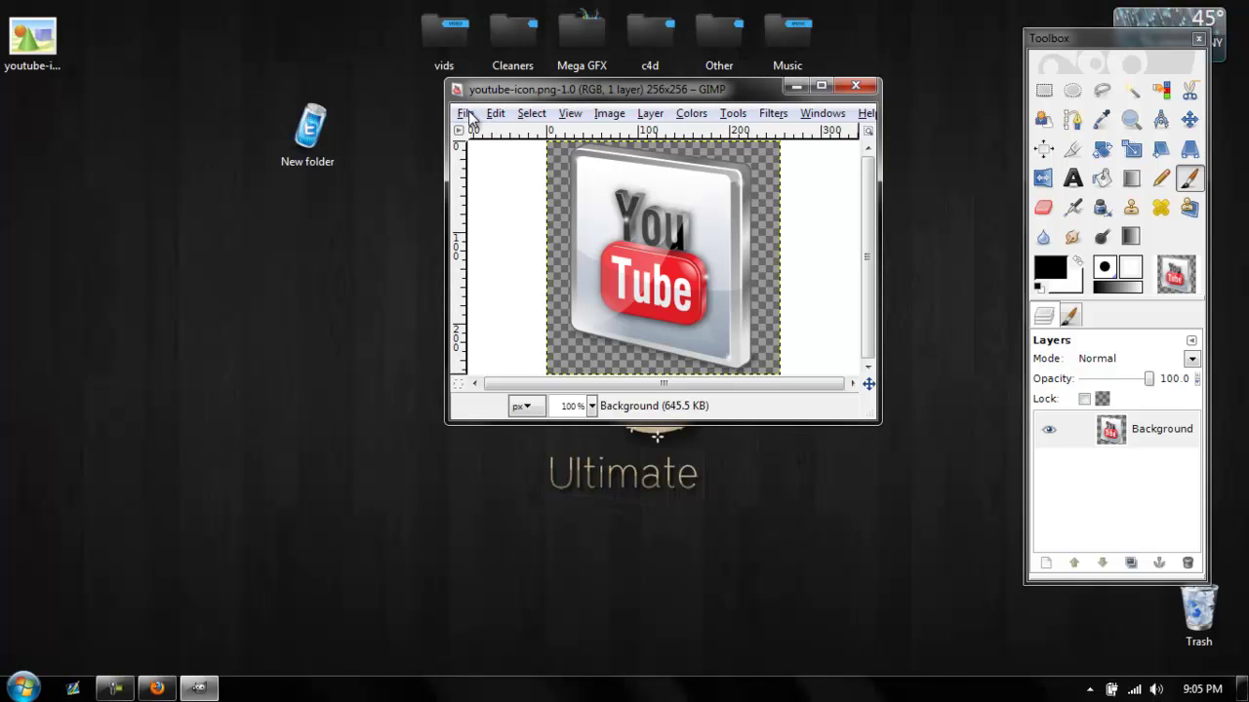
Step: Save the image as youtube-icon.ico on the desktop and quit GIMP
left_click(466, 113)
left_click(505, 282)
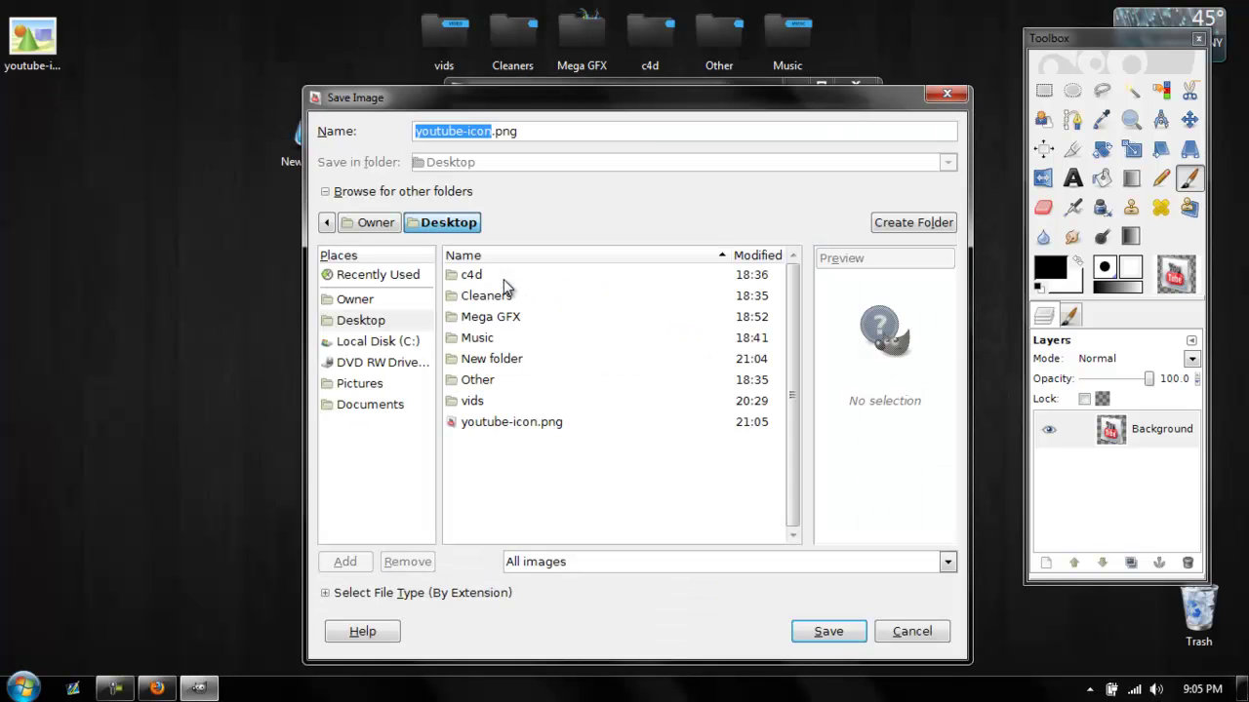
left_click_drag(536, 134, 498, 130)
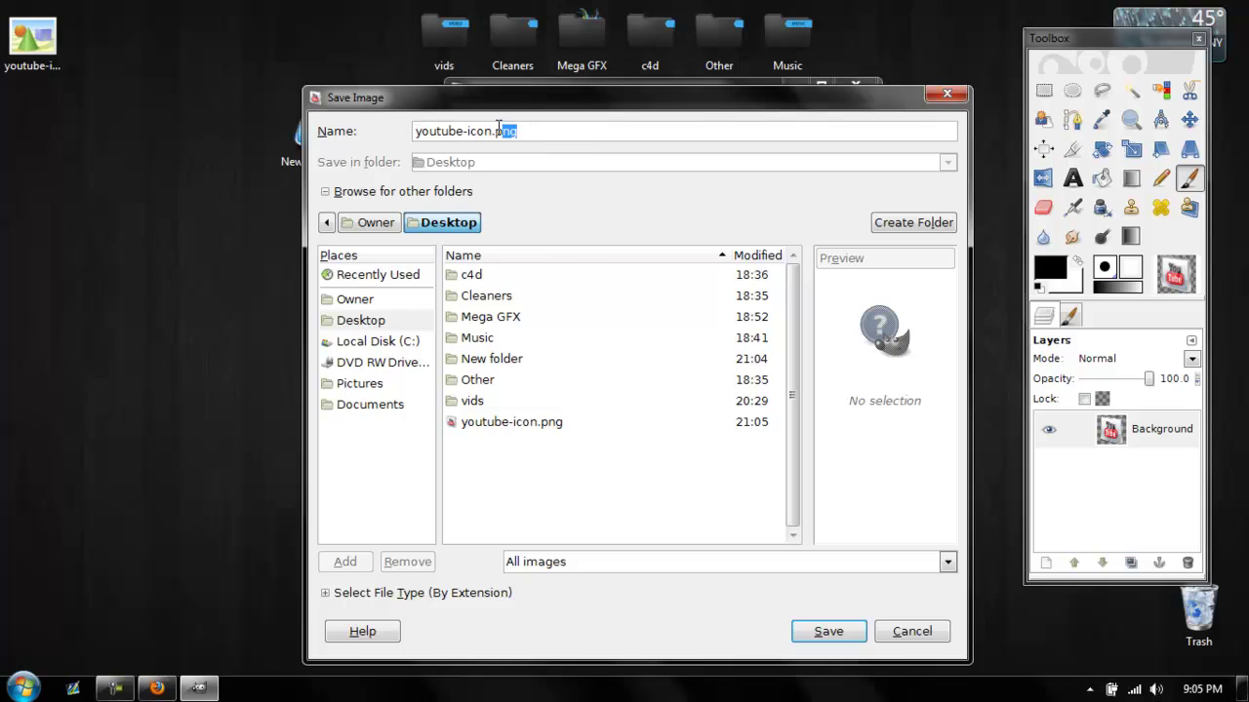
type("ico")
key("Return")
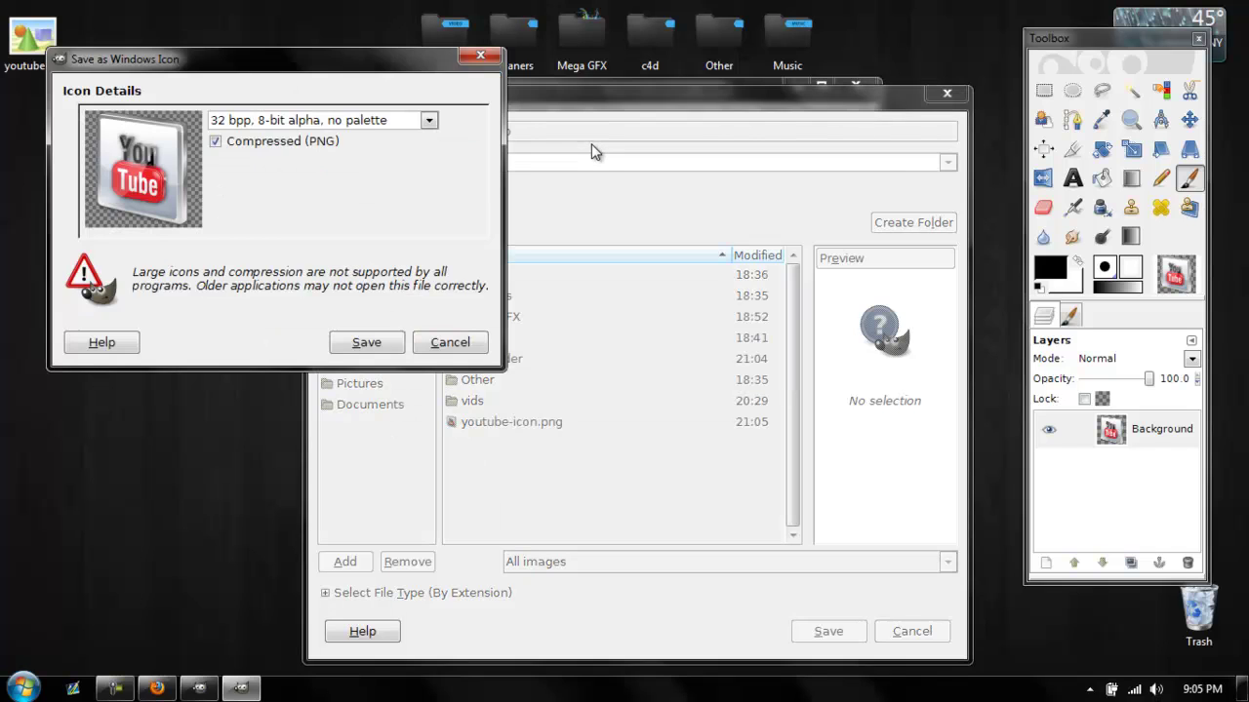
left_click(367, 343)
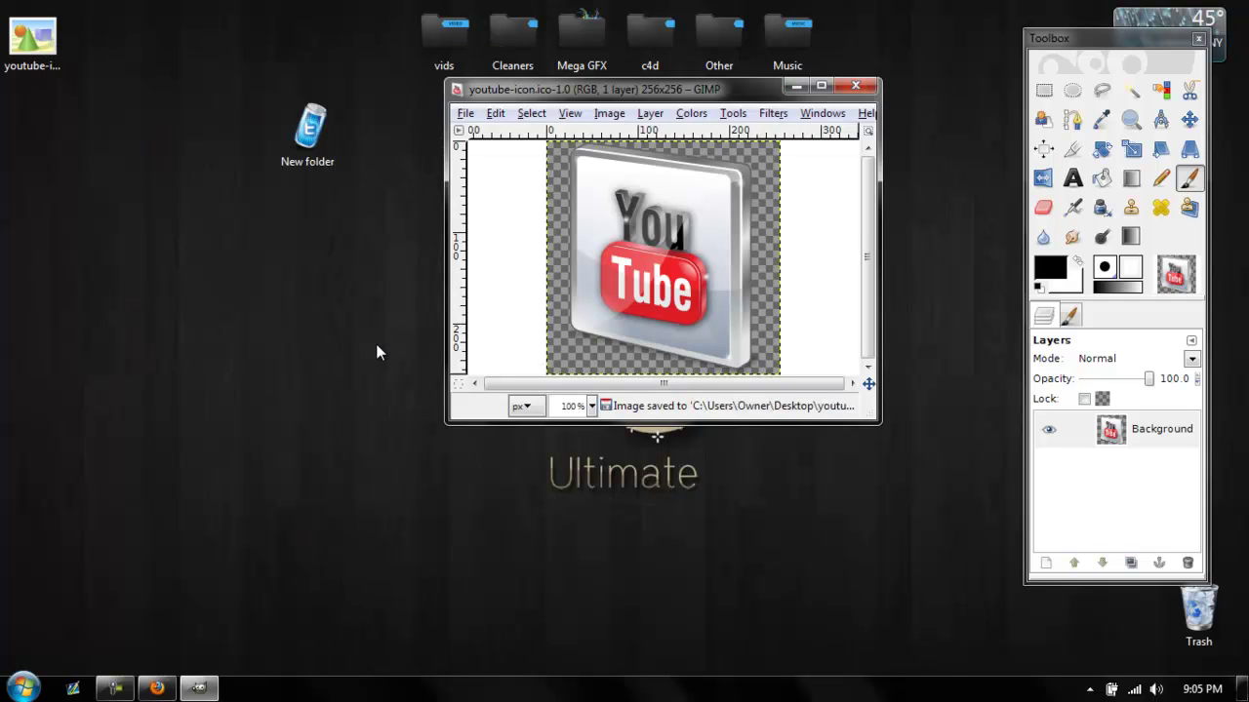
left_click(856, 90)
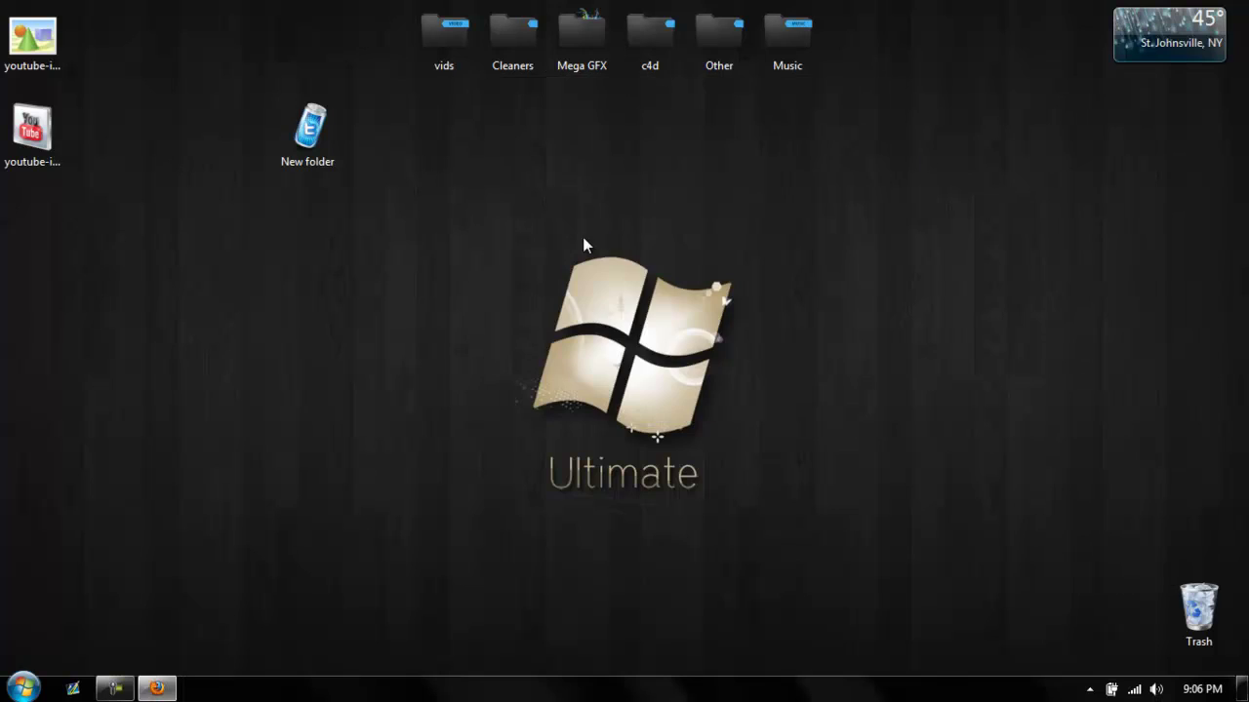
Step: Set New folder's icon to youtube-icon.ico from the Desktop via Properties > Customize
right_click(325, 154)
left_click(107, 663)
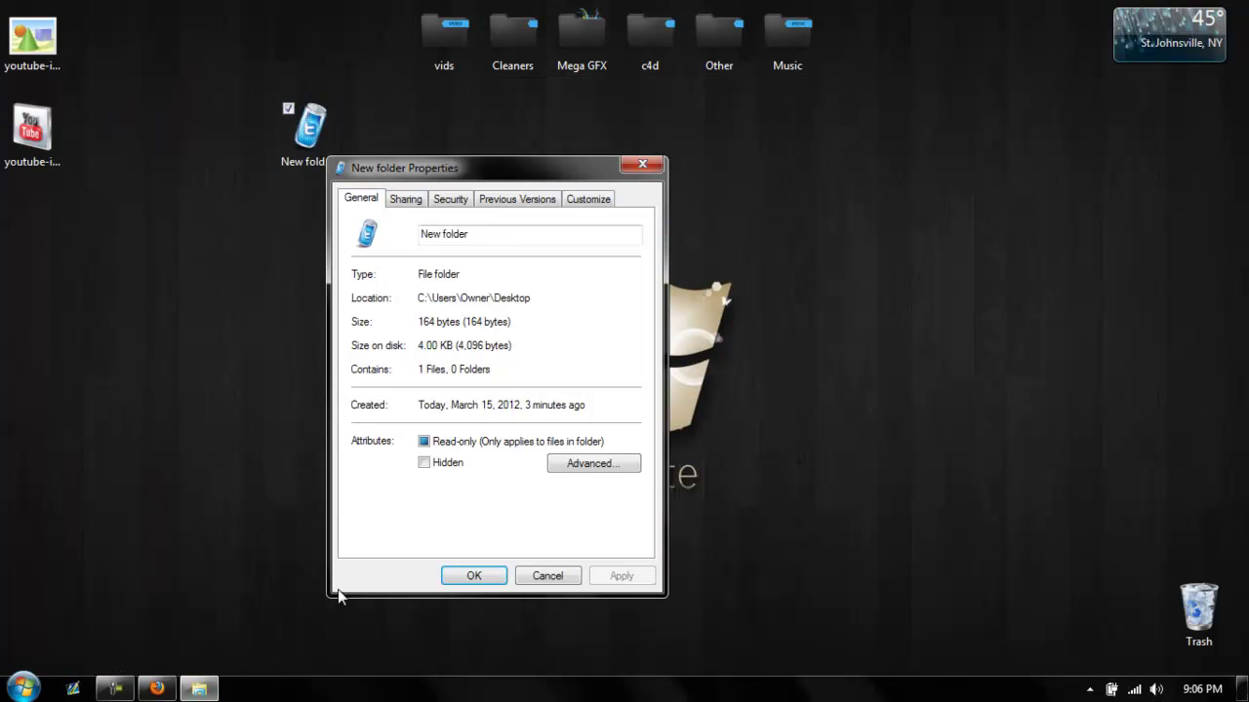
left_click(581, 202)
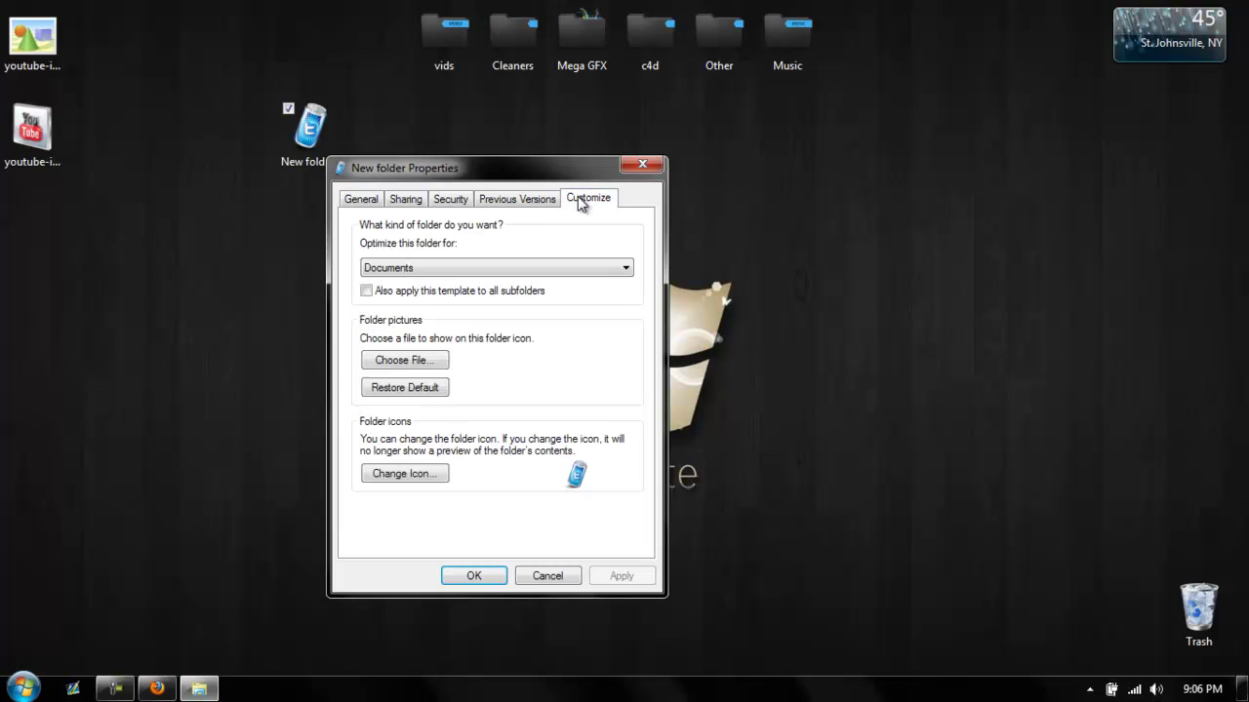
left_click(402, 475)
left_click(632, 310)
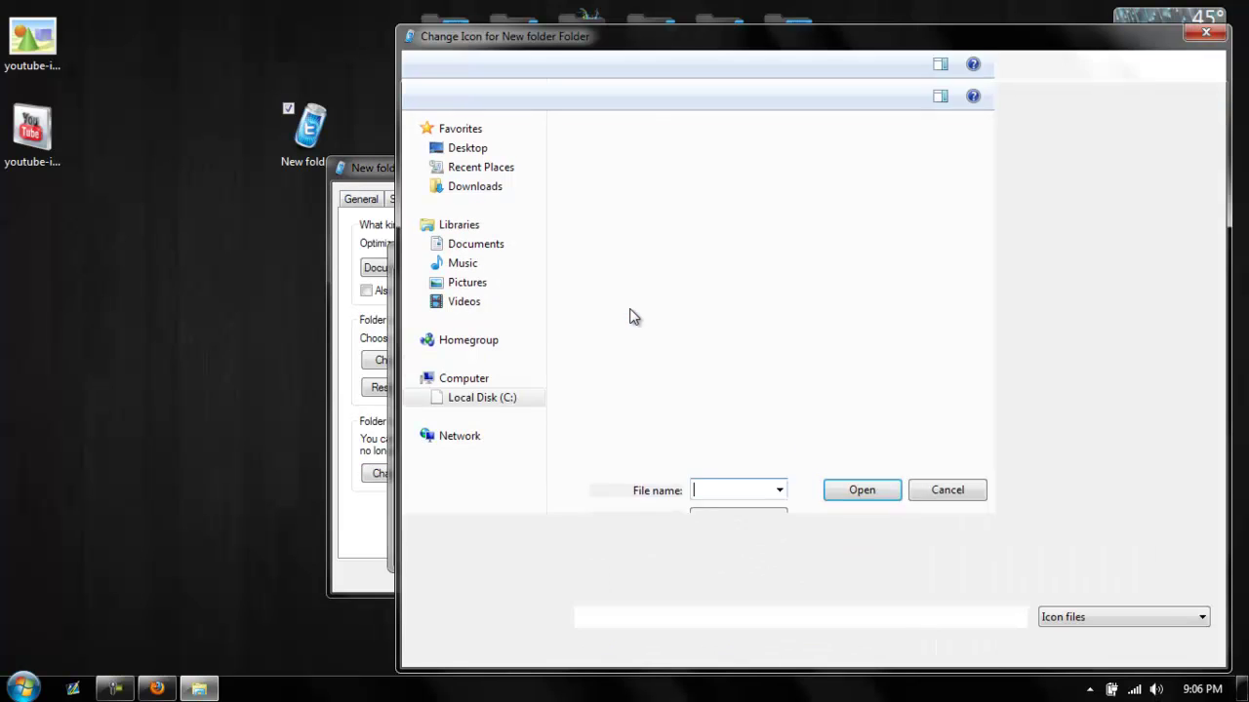
left_click(459, 149)
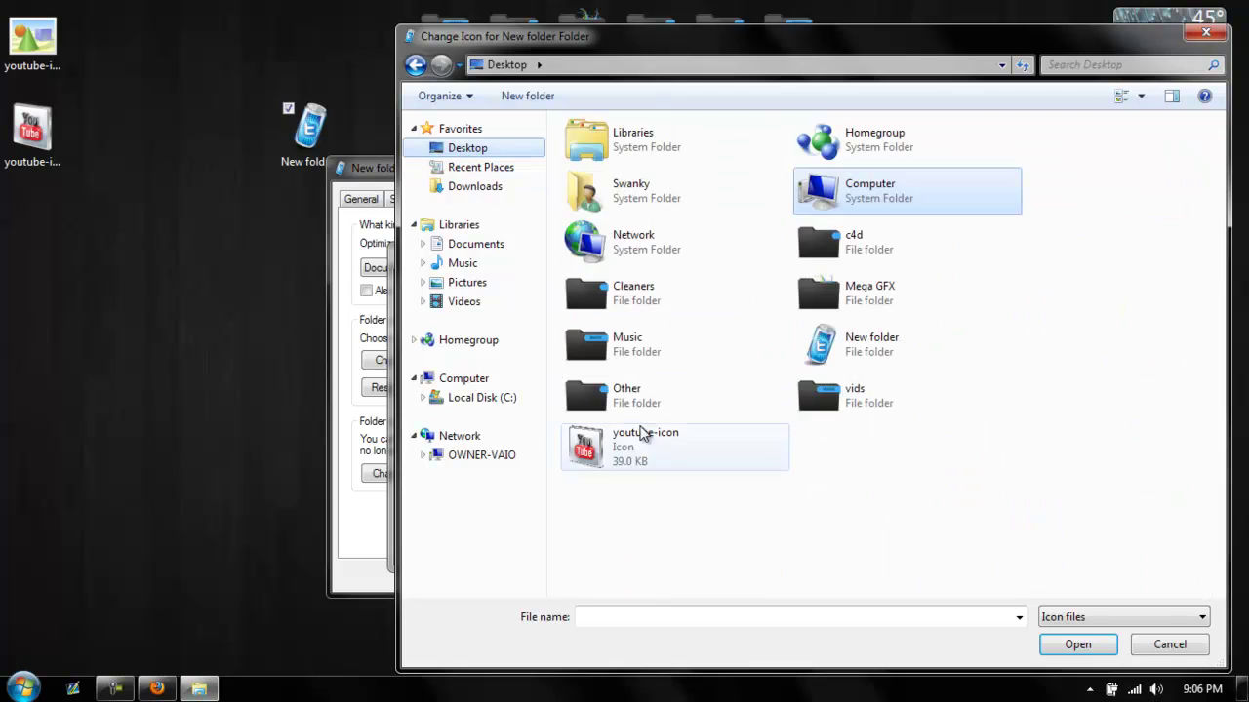
left_click(639, 444)
left_click(1075, 644)
left_click(526, 545)
left_click(493, 578)
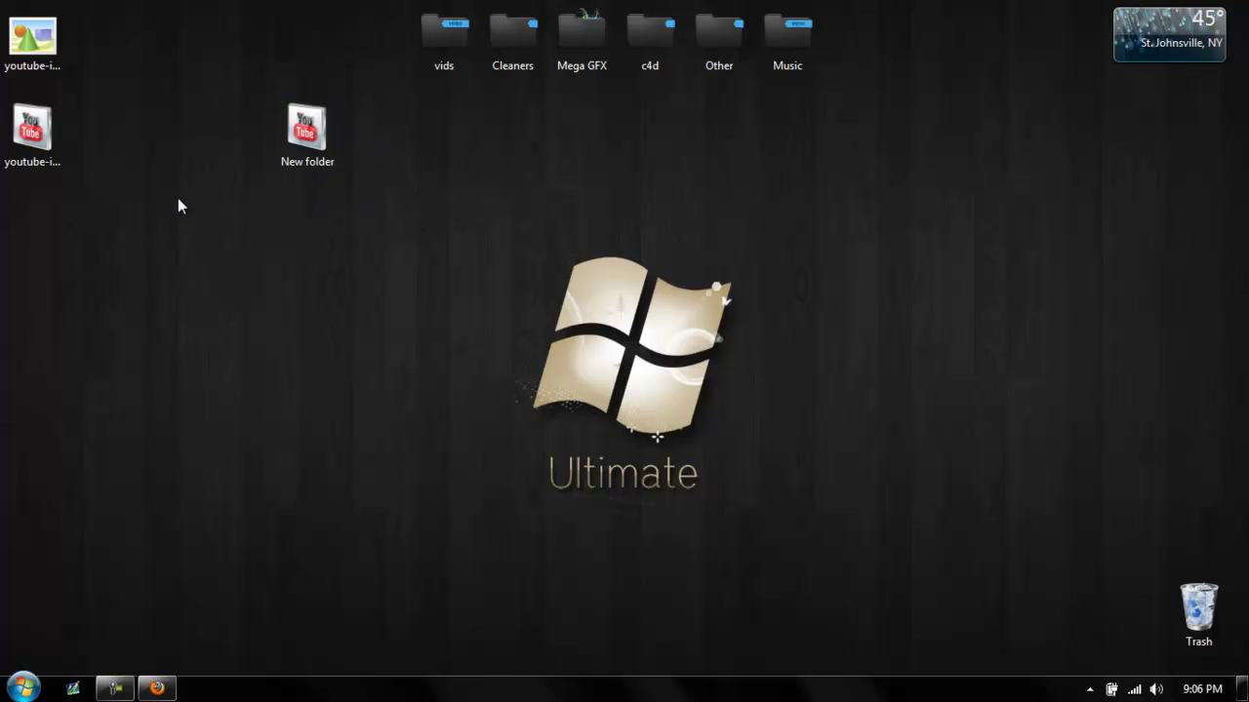
Step: Move youtube-icon.png, youtube-icon.ico and the empty-checked New folder into the Trash
left_click_drag(86, 176, 1196, 608)
double_click(310, 137)
left_click(961, 25)
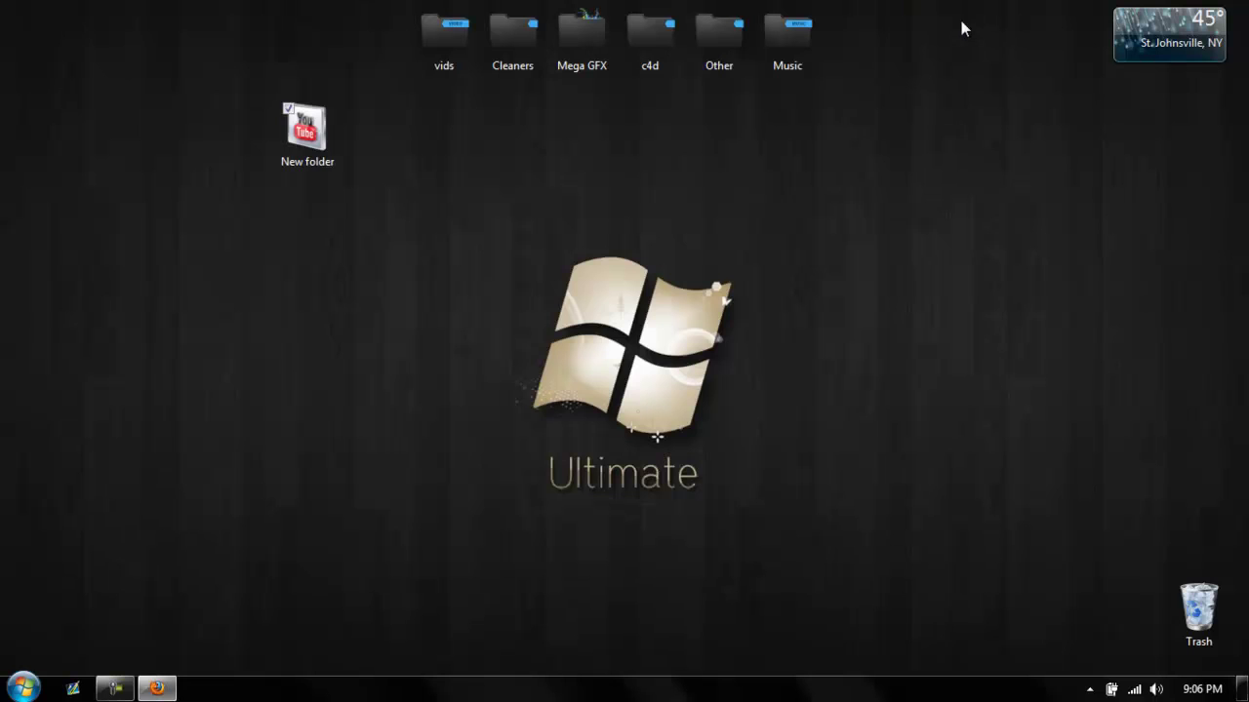
left_click_drag(307, 131, 1210, 616)
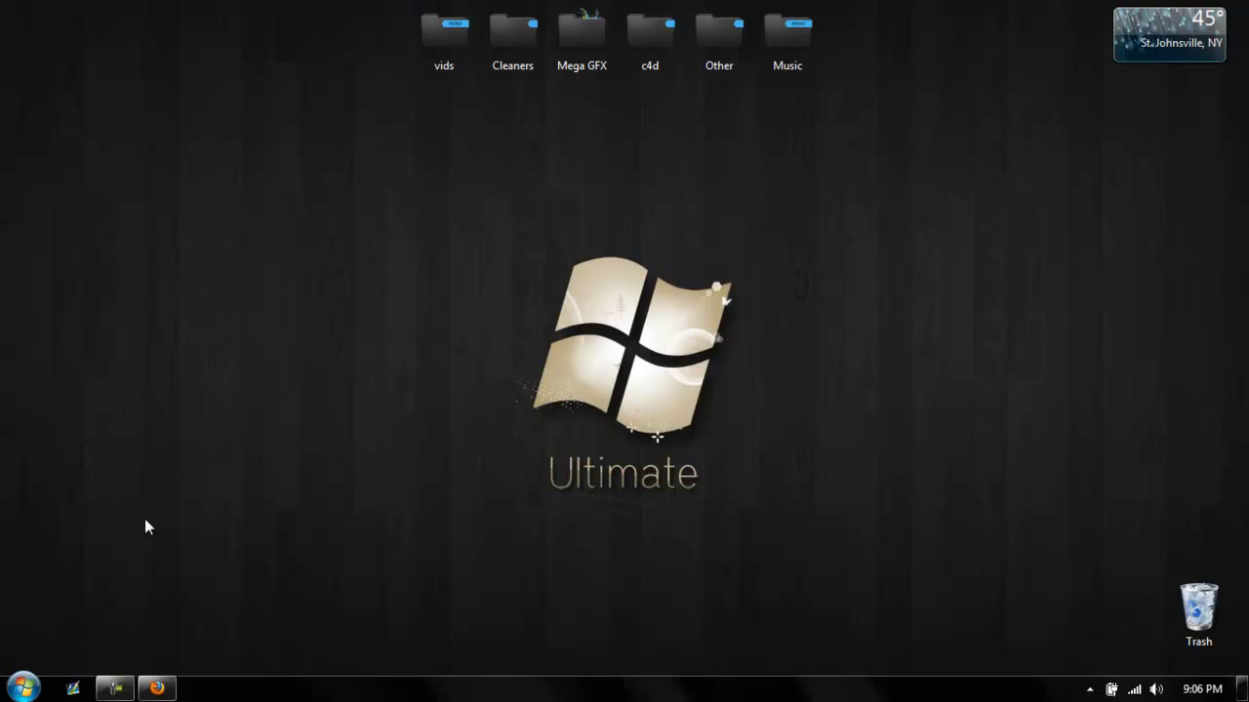
mouse_move(171, 690)
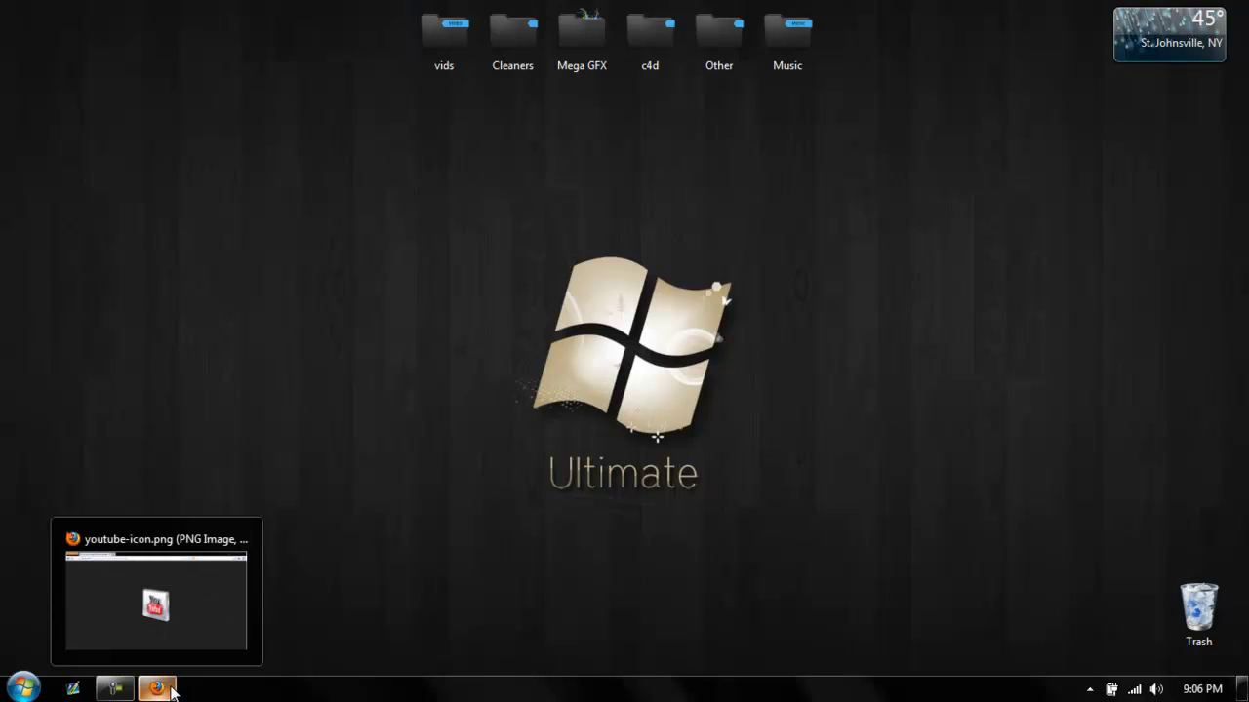